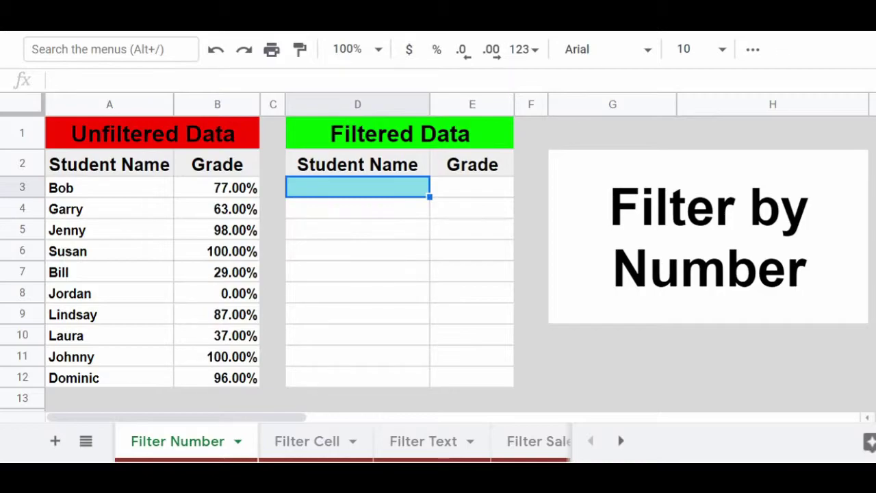
- Enter =filter(A3:B,B3:B=1) in D3 to list the two students graded 100%
type("=f")
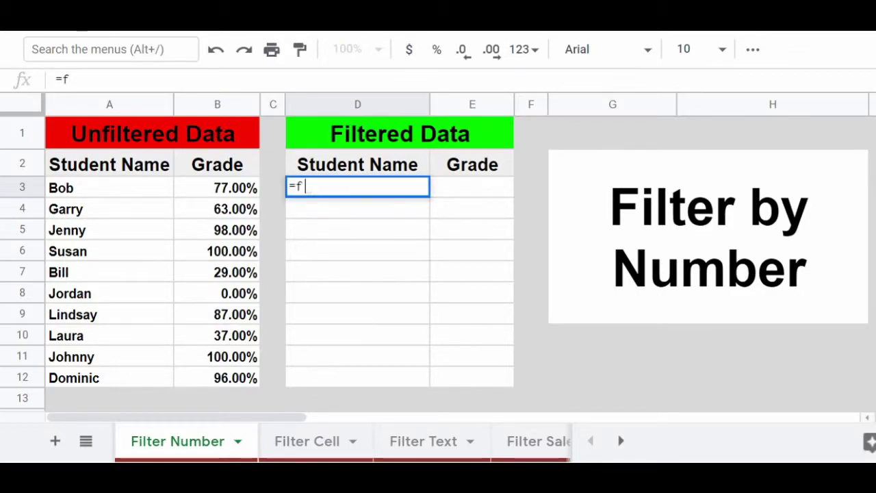
type("ilter")
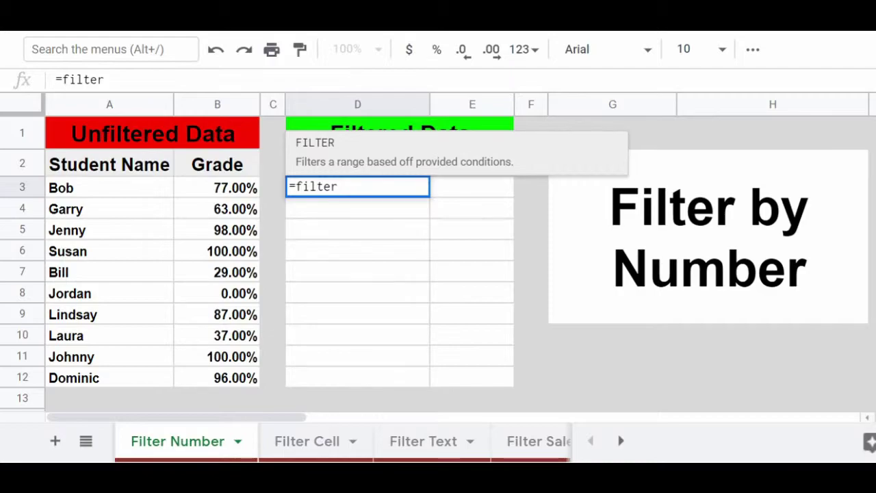
type("(a")
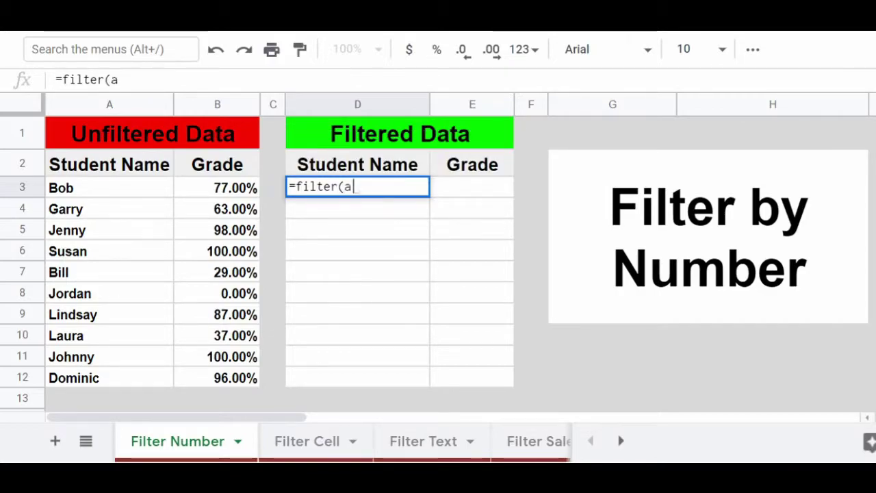
type("3:b")
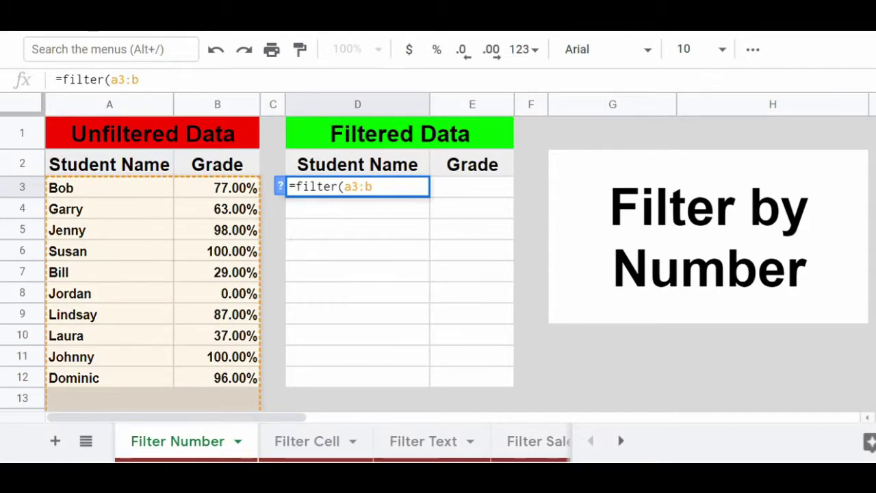
type(",")
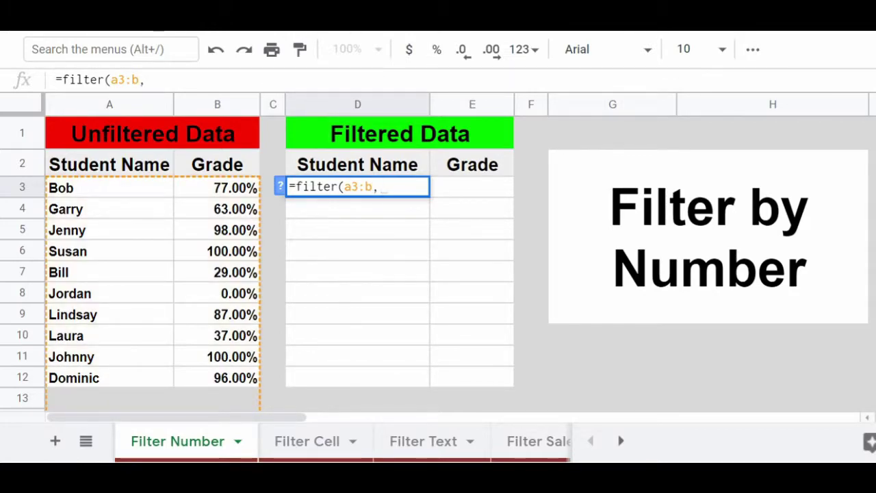
type("b")
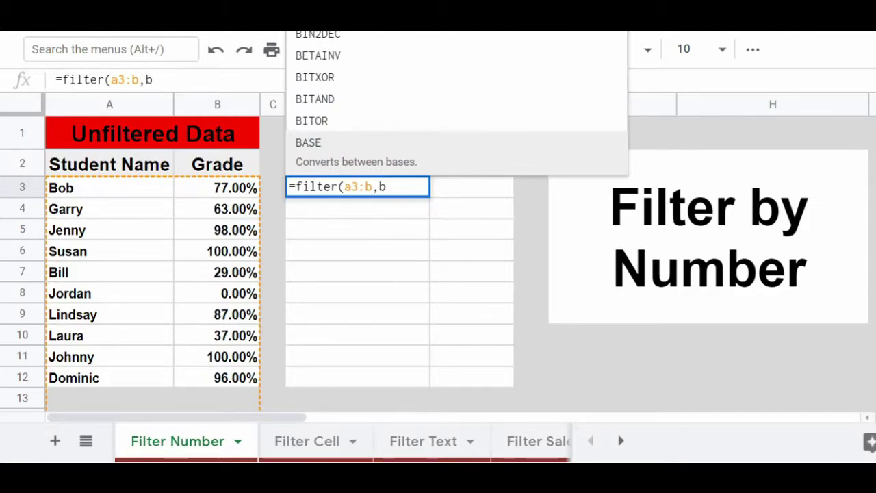
type("3:")
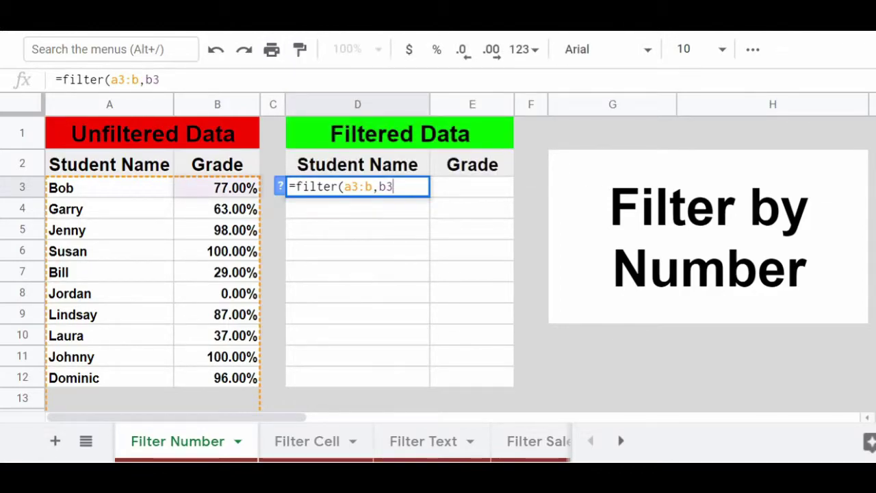
type("b=1")
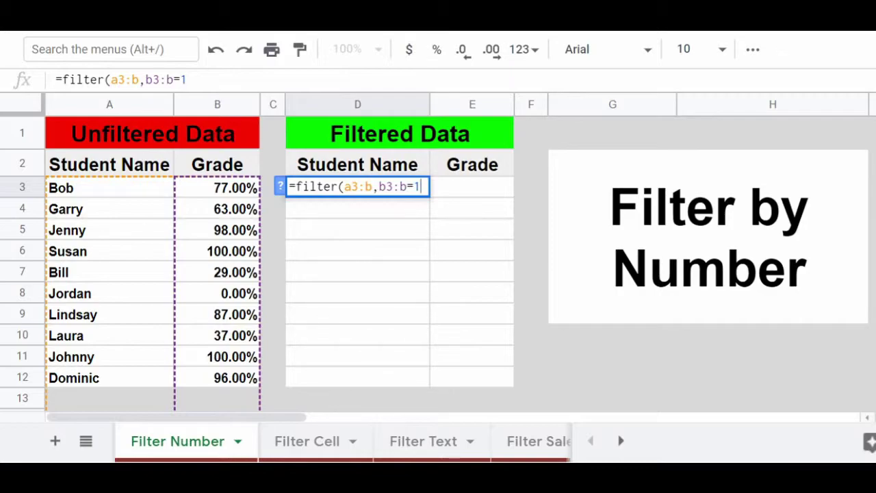
type(")")
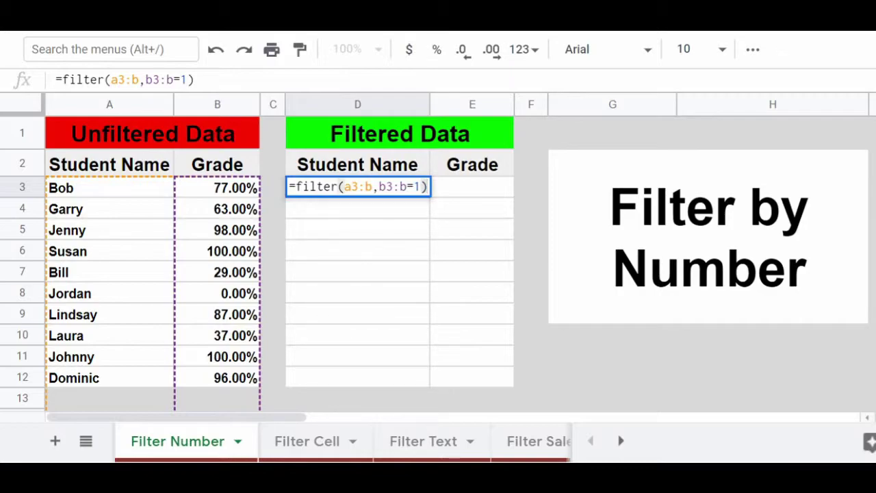
key("Return")
left_click(357, 187)
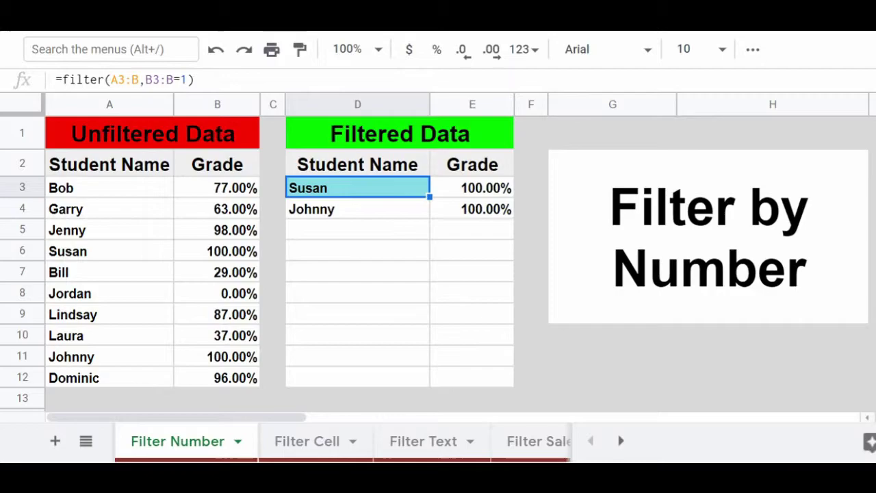
- Change D3's filter condition to B3:B<1 to list the eight students below 100%
left_click(197, 81)
type("<")
key("Return")
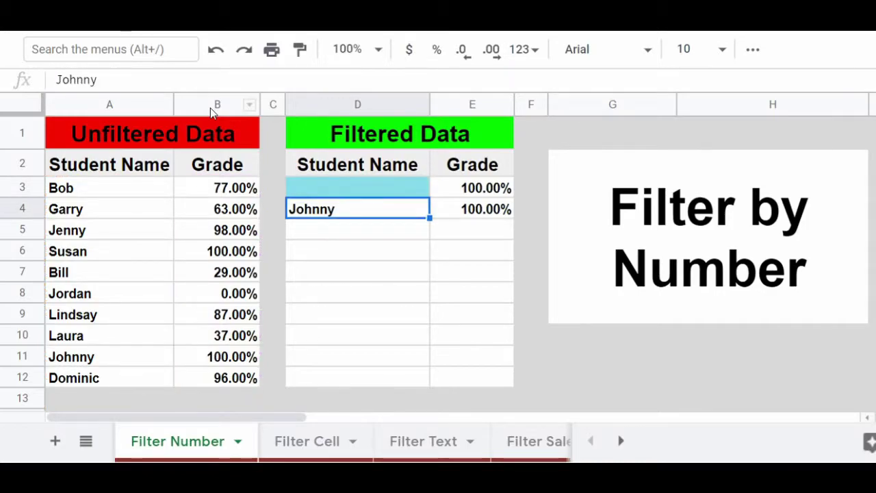
key("Up")
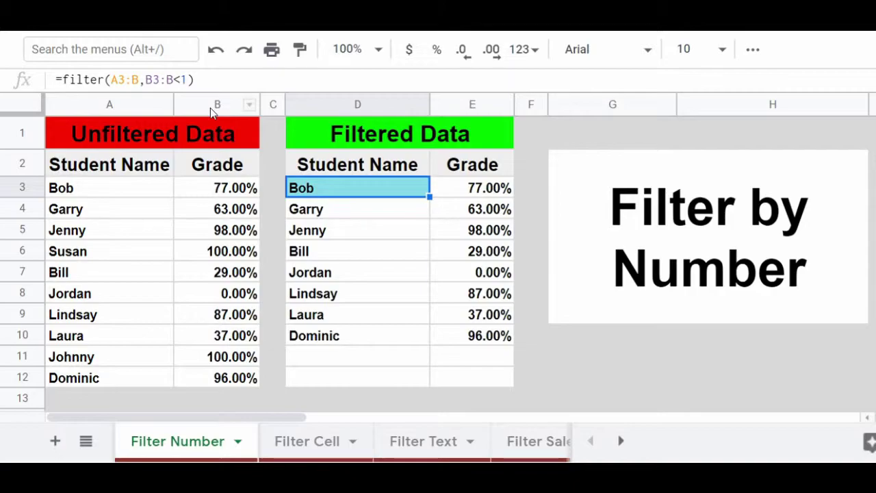
- Edit D3's filter condition to B3:B>0.7, listing the six students above 70%
left_click(179, 80)
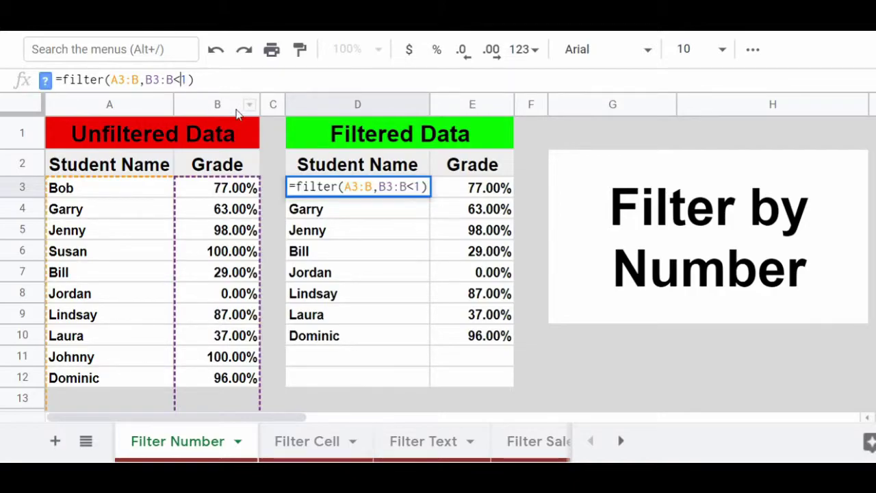
type(">")
key("Right")
key("BackSpace")
type("0")
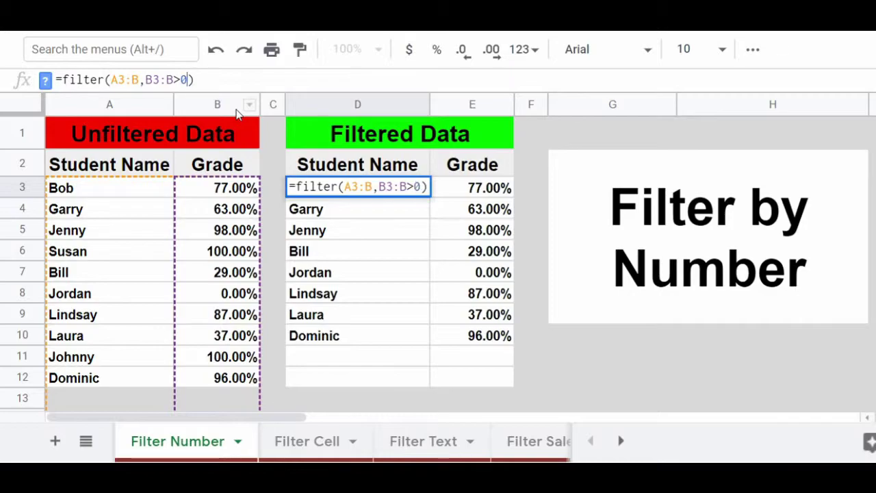
type(".7")
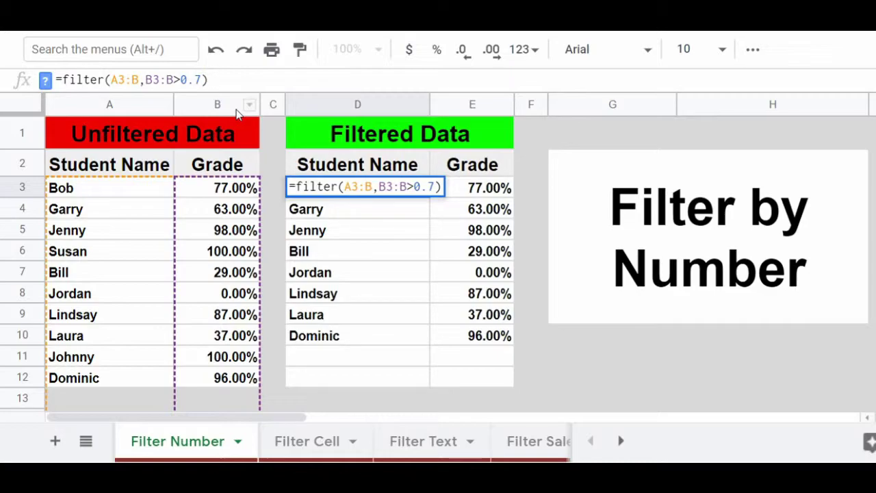
key("Return")
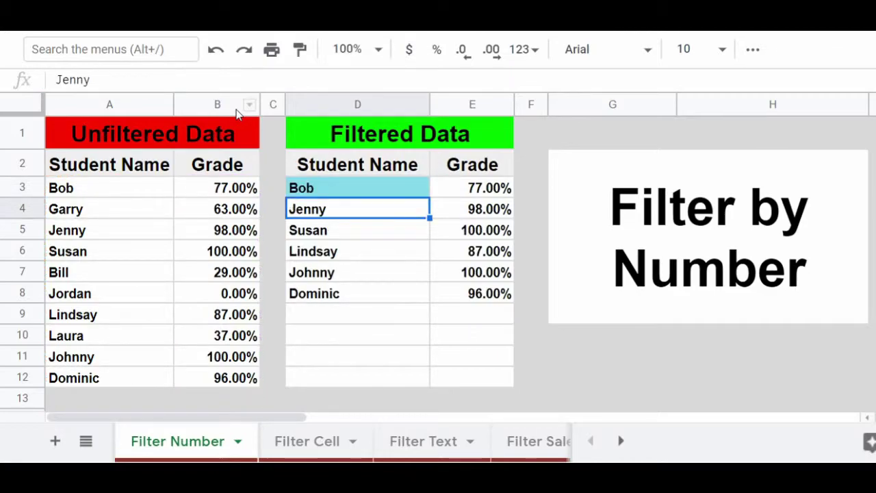
key("Up")
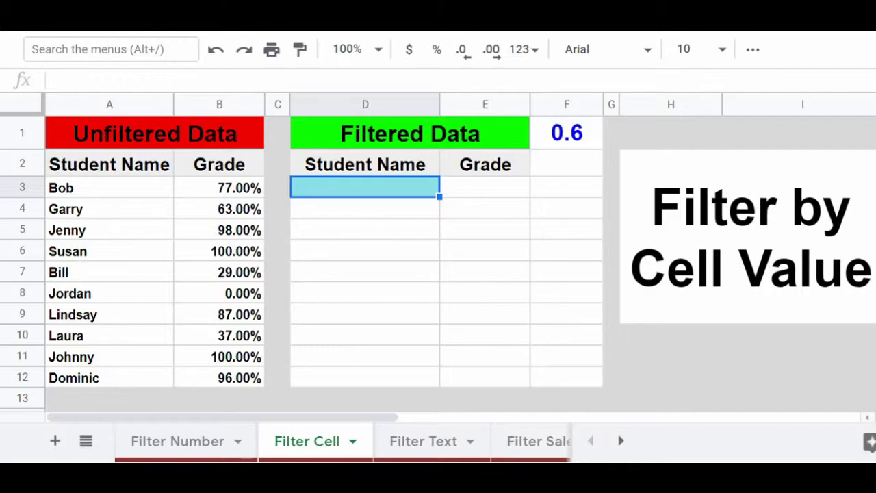
- Enter =filter(A3:B,B3:B<F1) in D3 to list students graded below F1's 0.6
type("=")
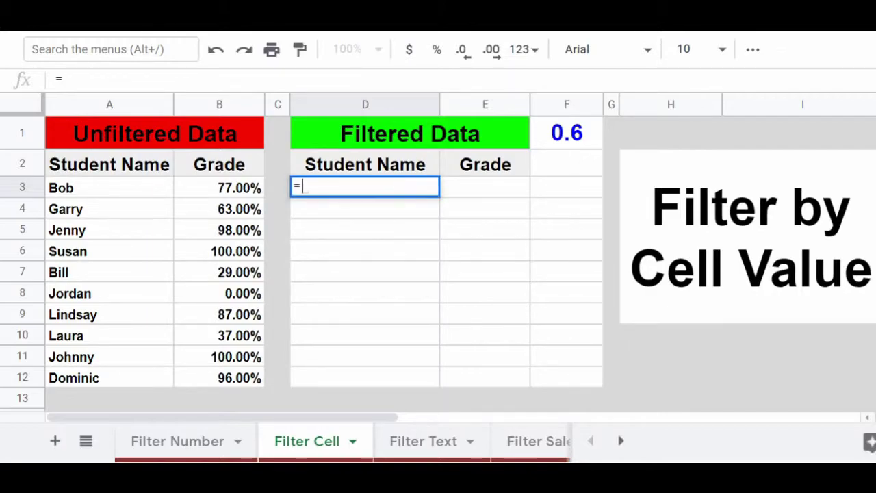
type("filter")
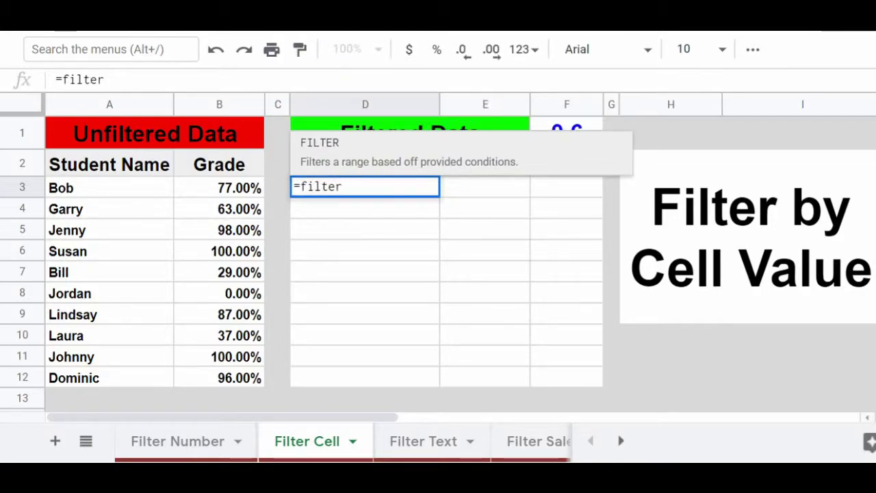
type("(")
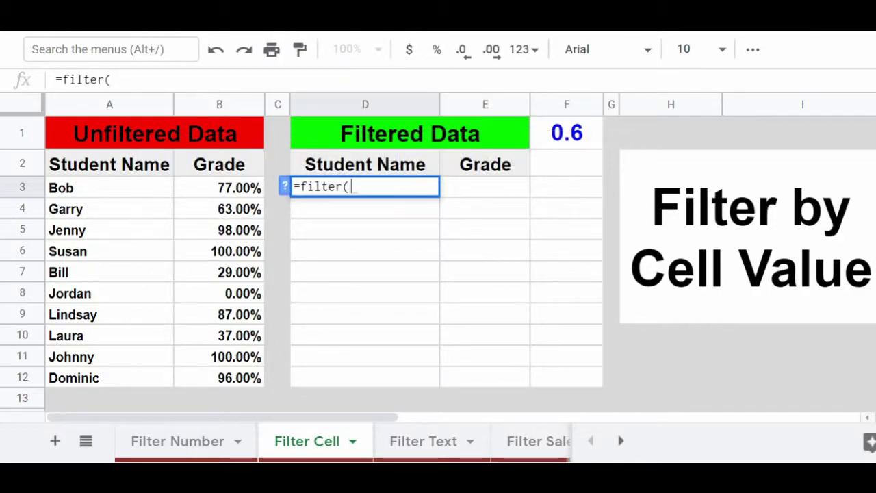
type("a3")
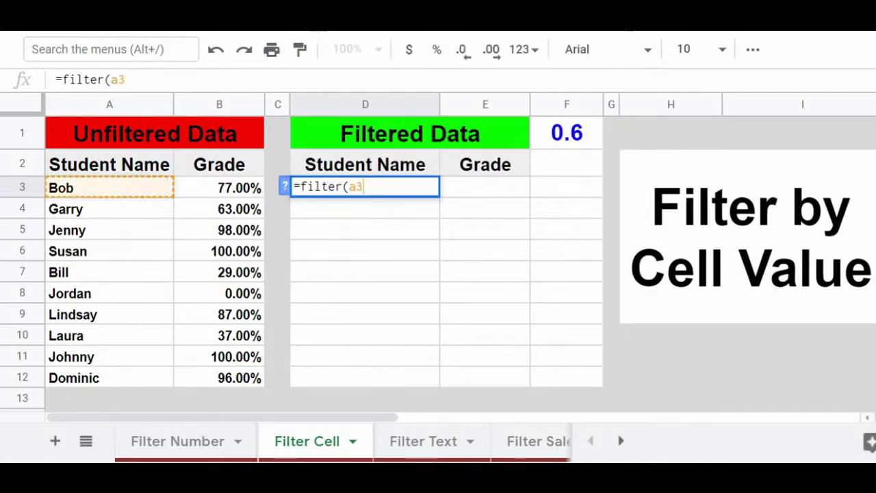
type(":b,")
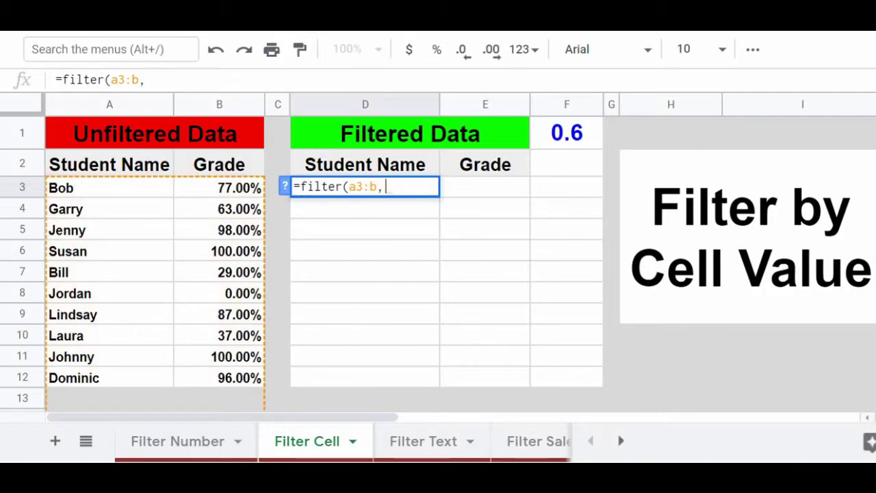
type("b3:b")
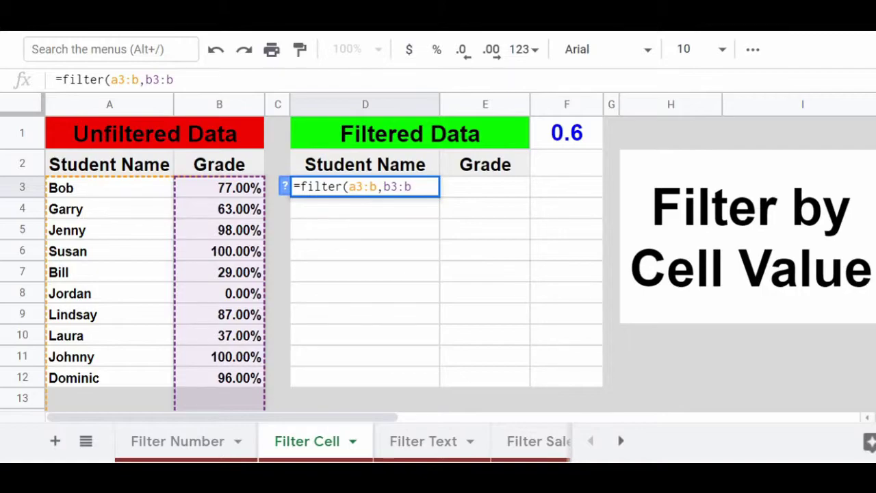
type("<")
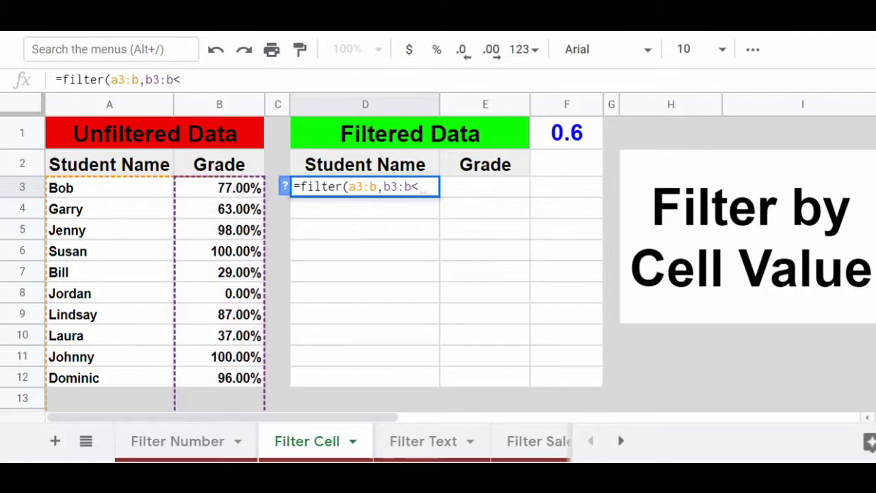
type("f1")
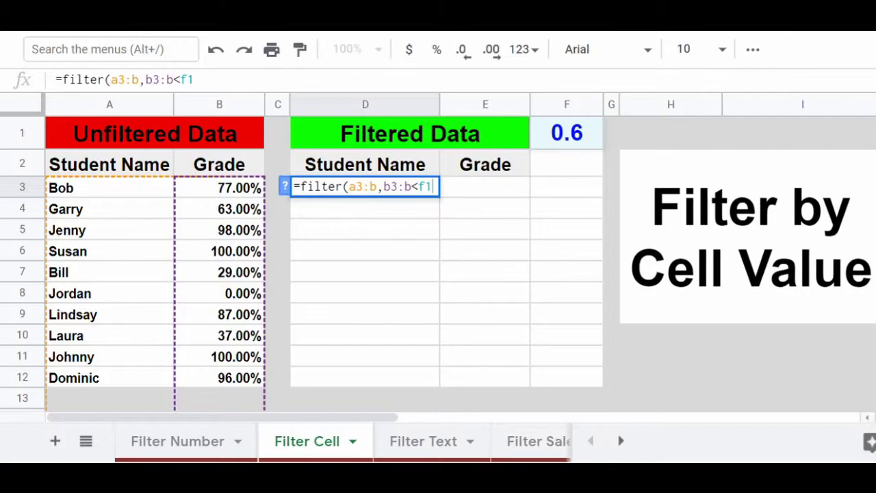
type(")")
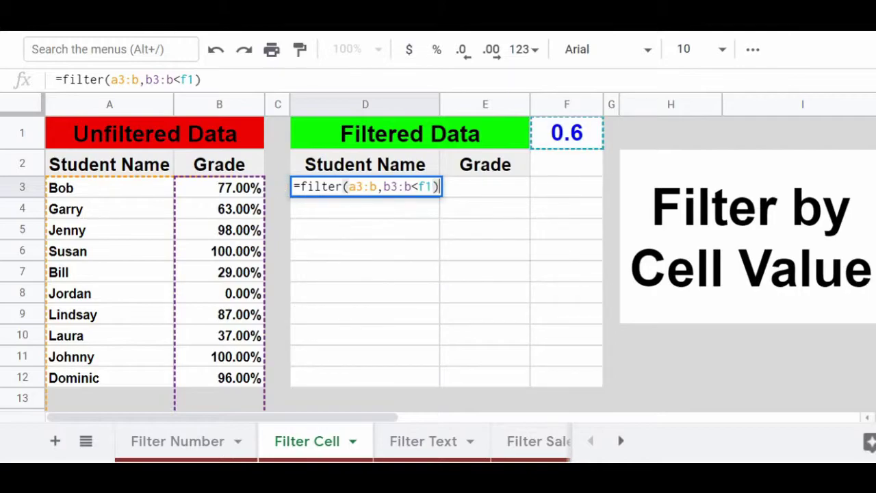
key("Return")
left_click(365, 187)
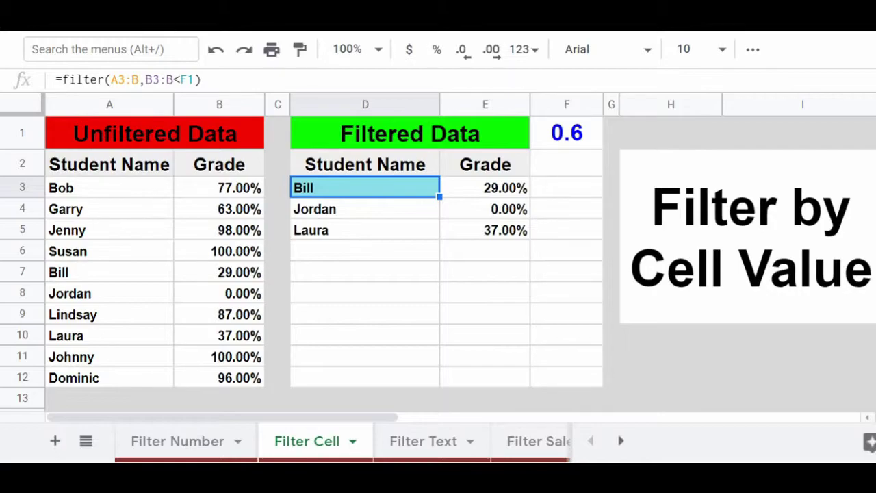
- Change the threshold in F1 from 0.6 to 0.9
left_click(547, 134)
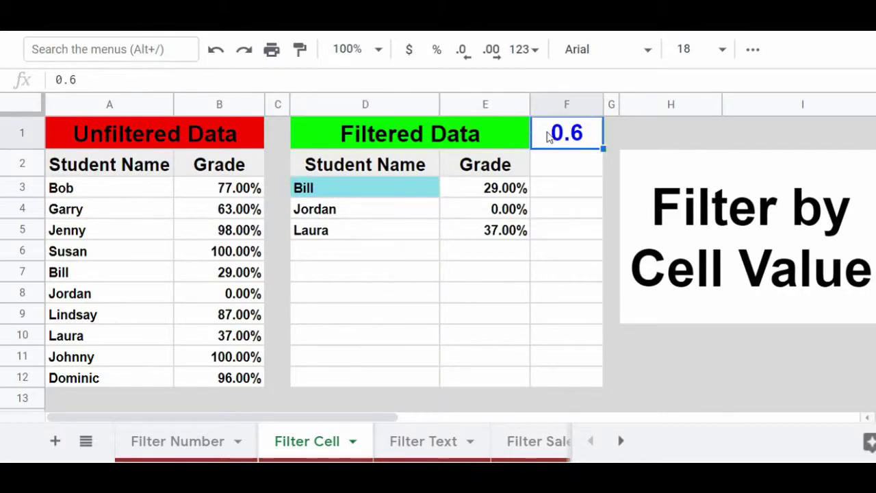
type("0.9")
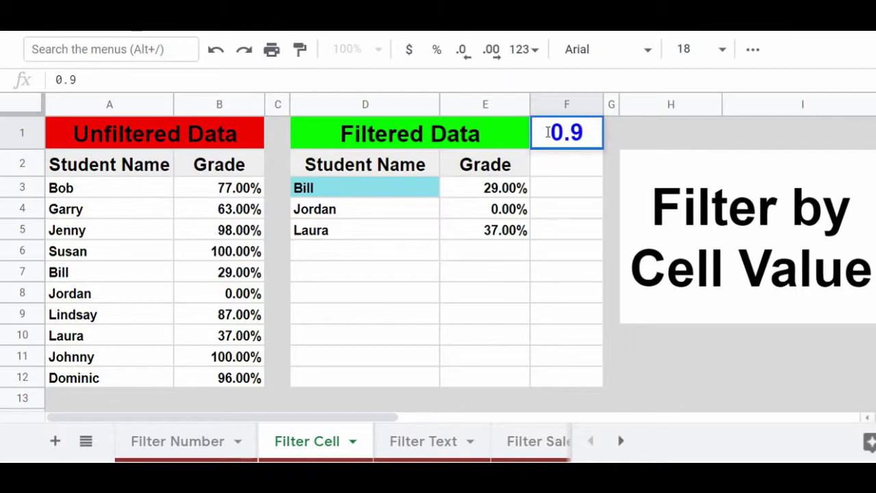
key("Return")
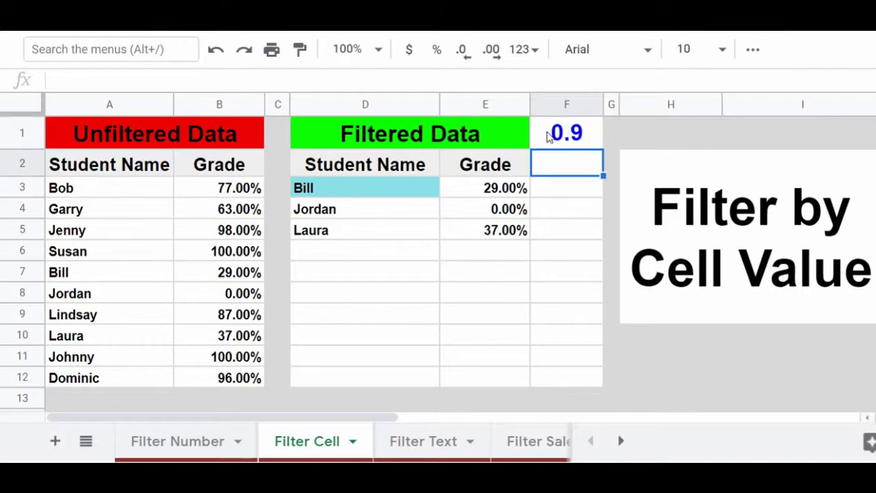
- Check D3's updated six-student result and go to the Filter Text sheet
left_click(547, 137)
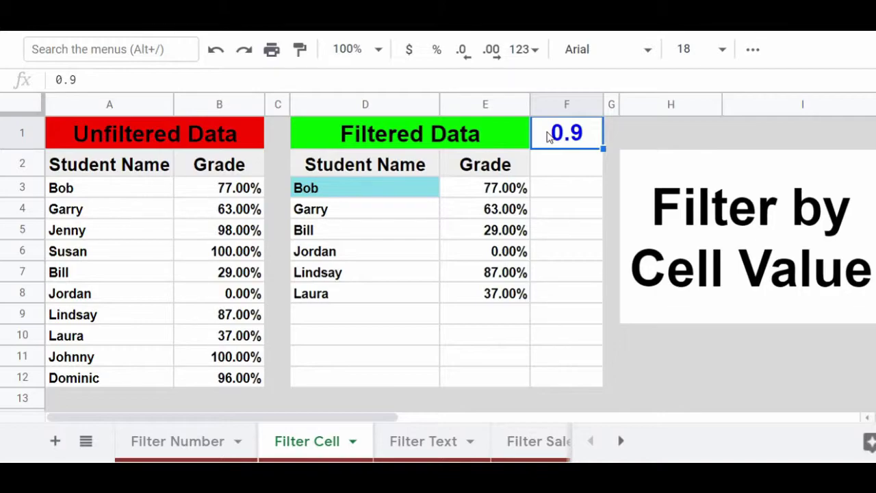
left_click(412, 188)
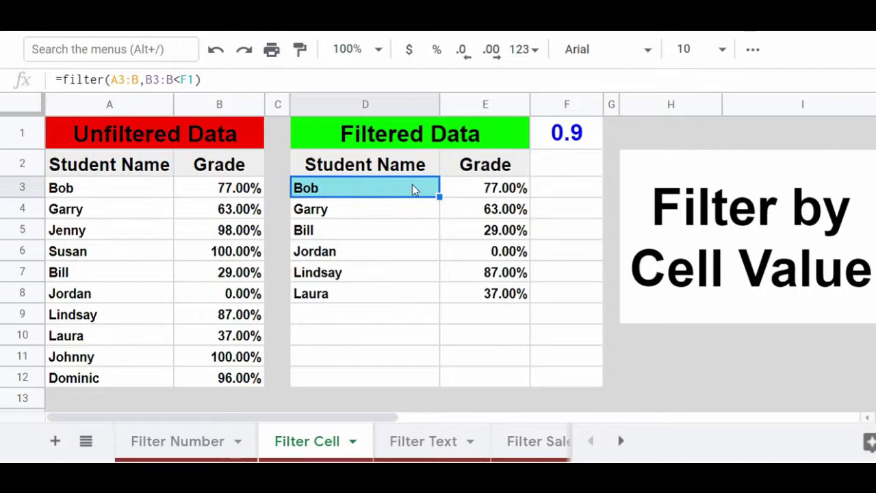
left_click(423, 440)
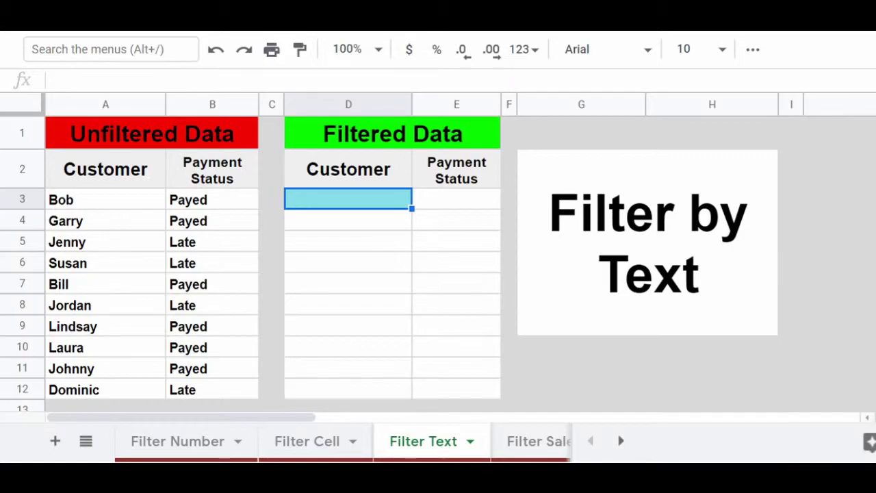
- Enter =filter(A3:B,B3:B="Late") in D3 to list customers with Late payment status
type("=")
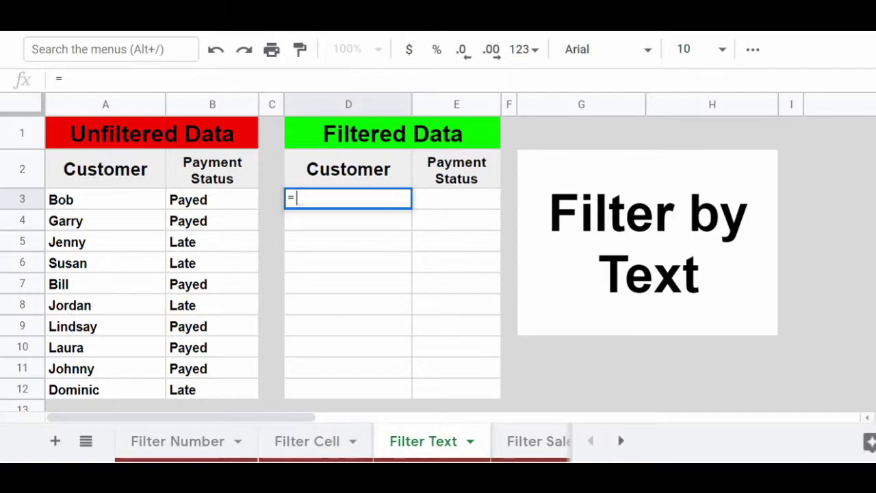
type("filter(")
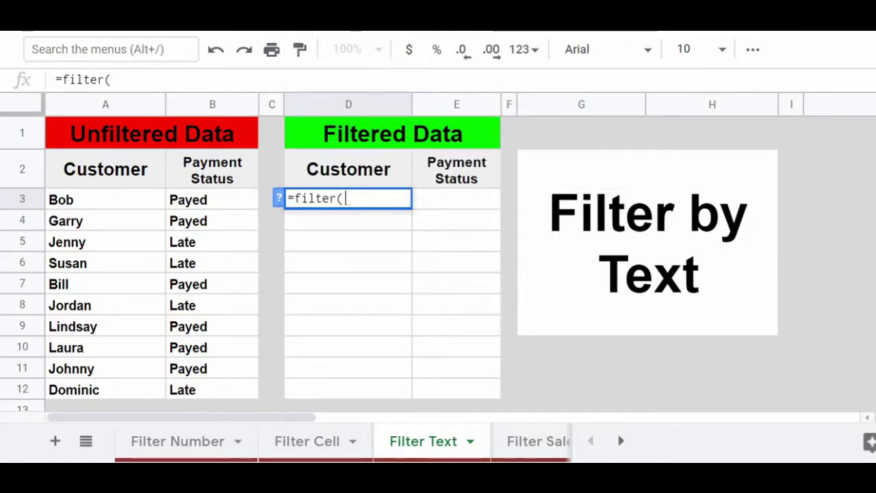
type("a3")
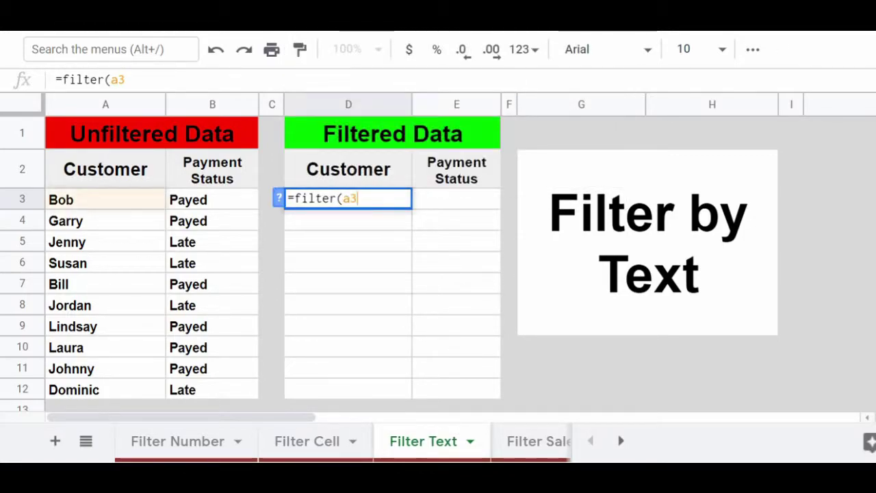
type(":b,")
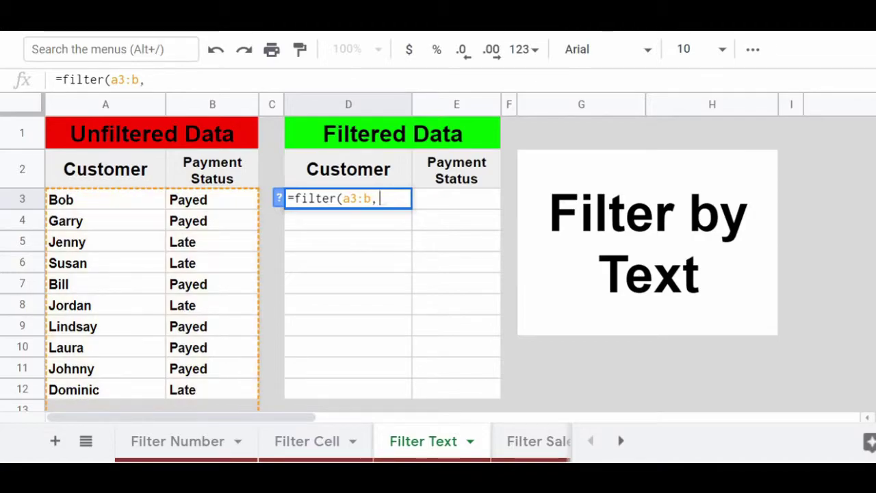
type("b3:b")
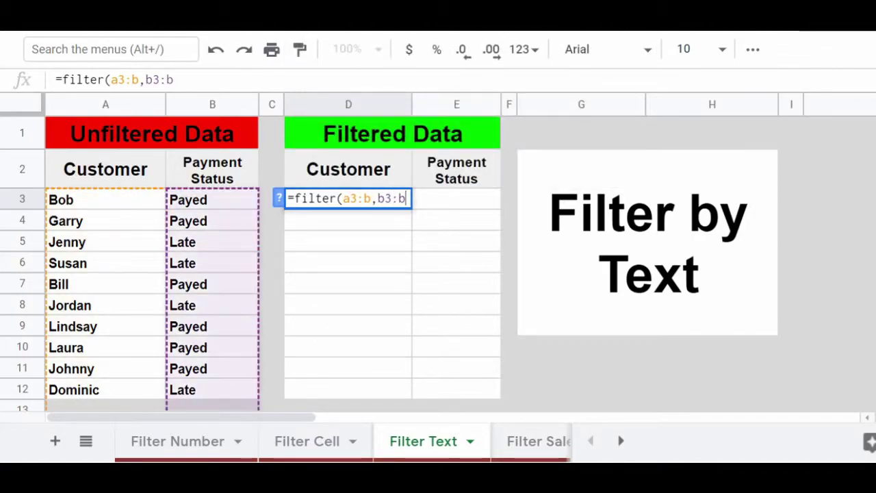
type("=")
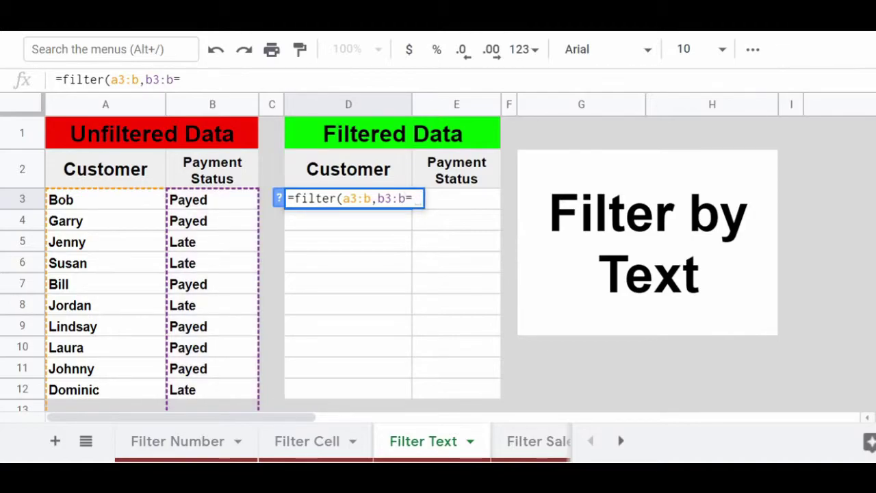
type("\"Late\"")
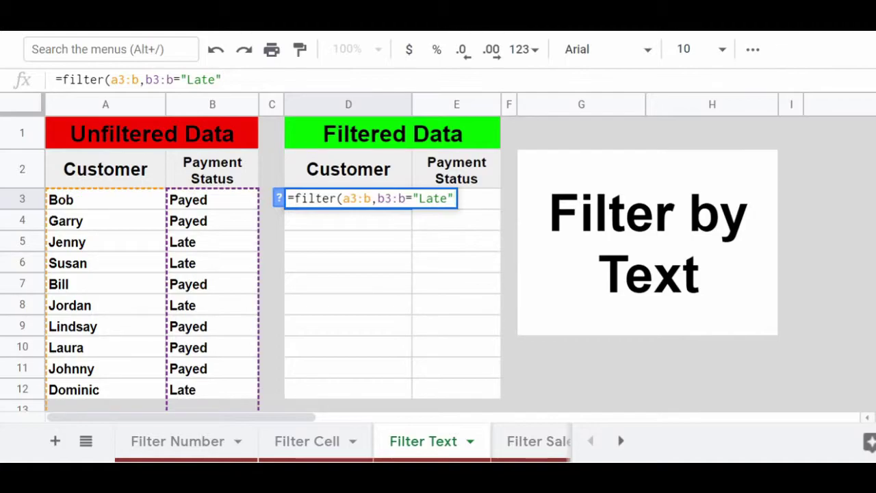
type(")")
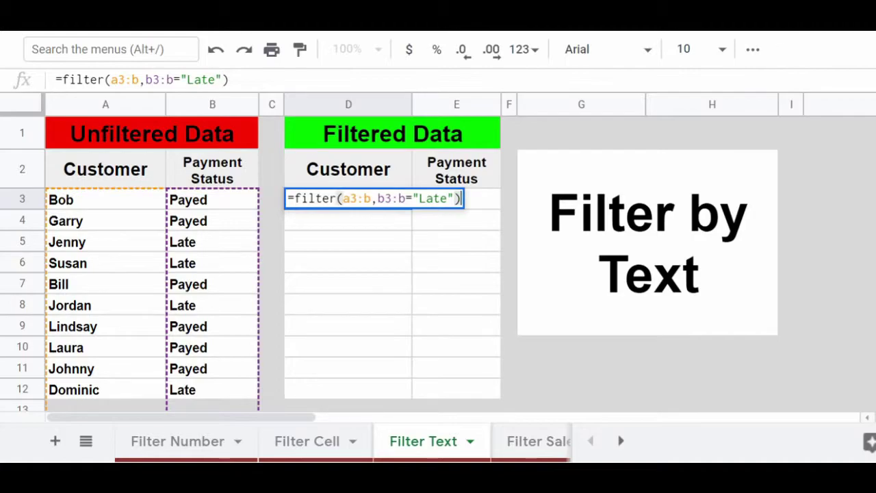
key("Return")
left_click(348, 199)
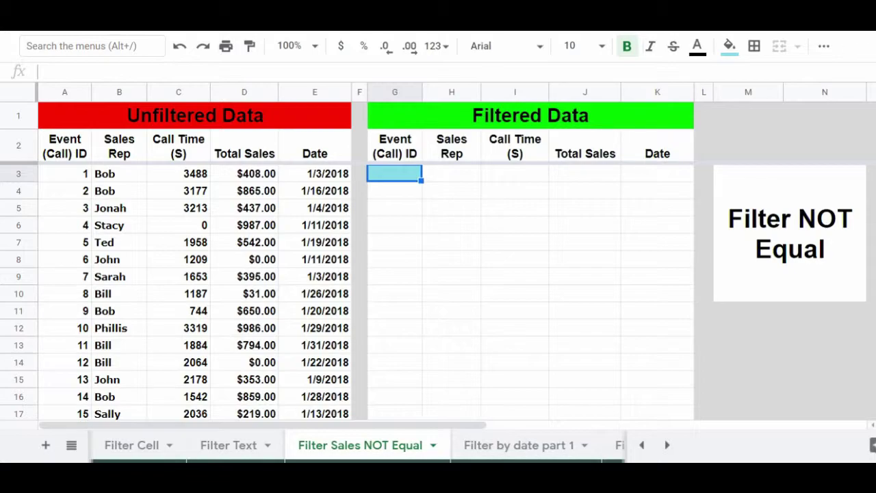
- Enter =filter(A3:E,B3:B<>"Bob") in G3 to list every call record except Bob's
type("=filte")
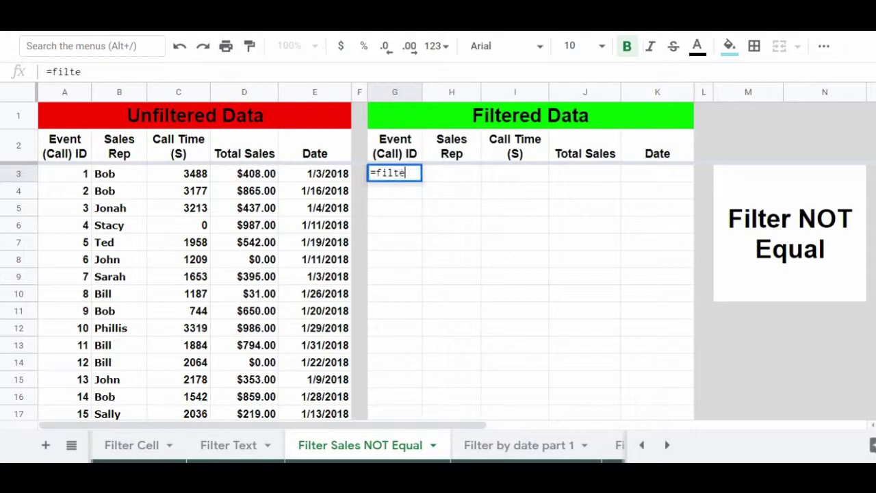
type("r(")
type("a3:e")
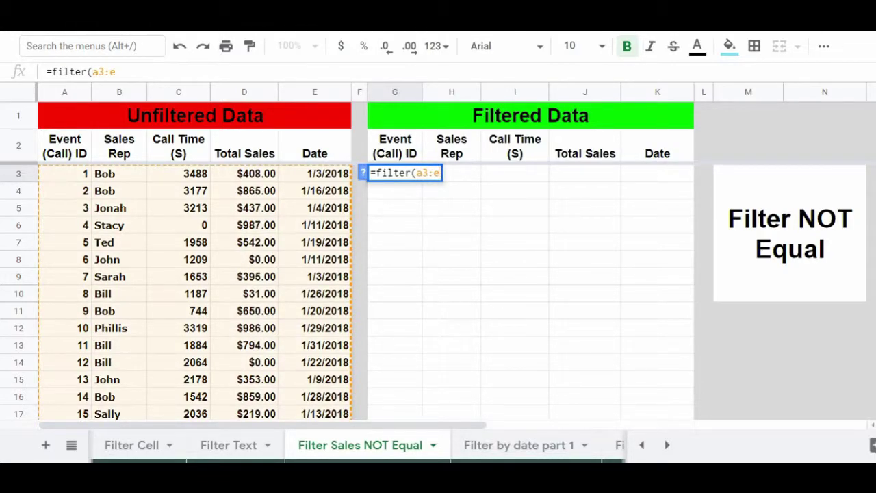
type(",b")
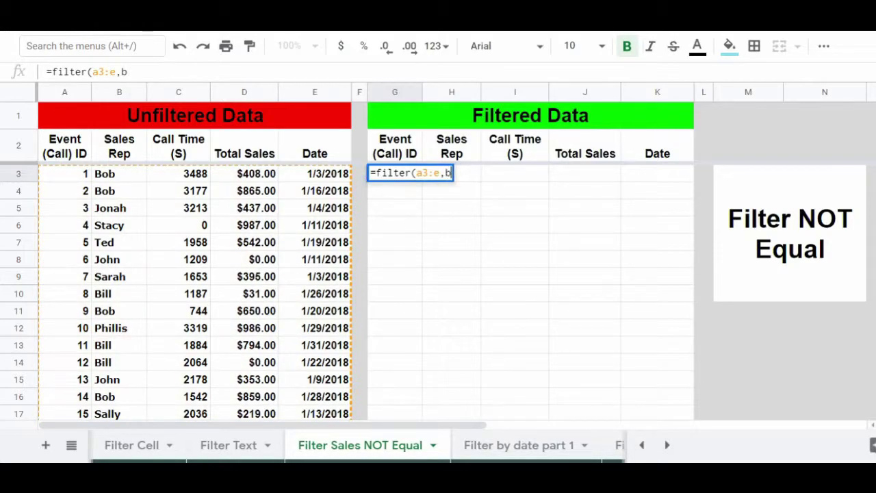
type("3:b")
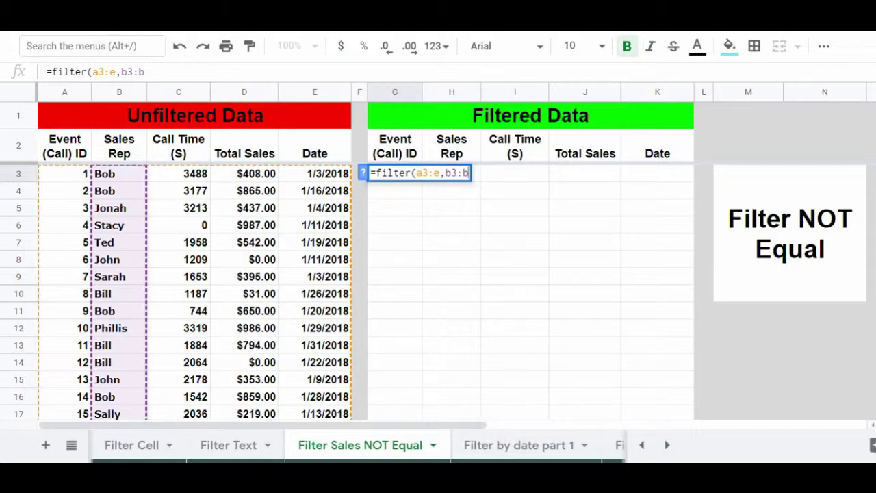
type("<>")
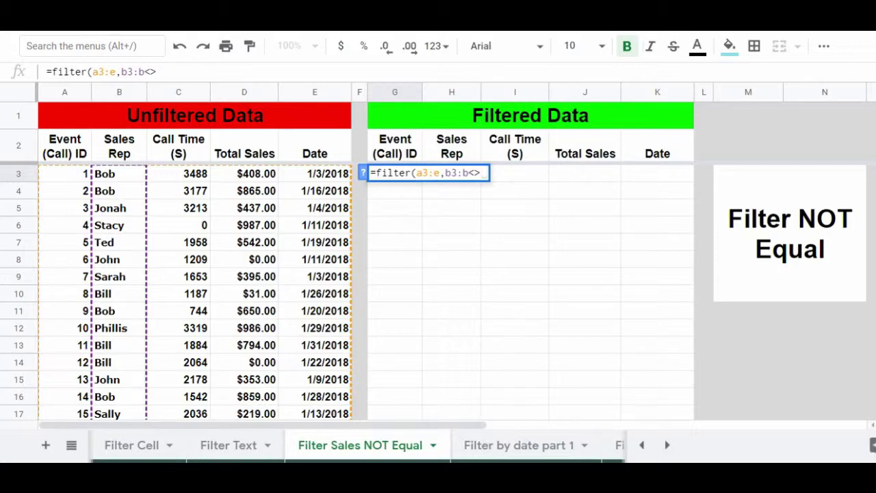
type("\"")
type("Bob\")")
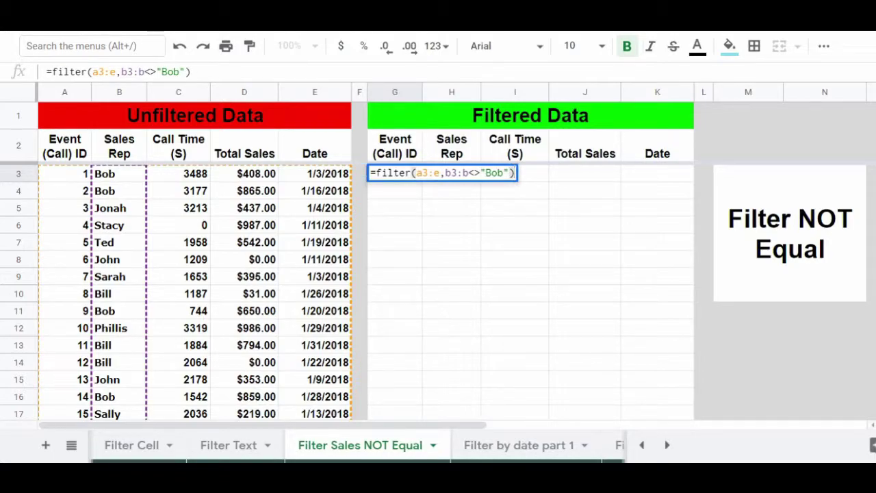
key("Return")
left_click(394, 173)
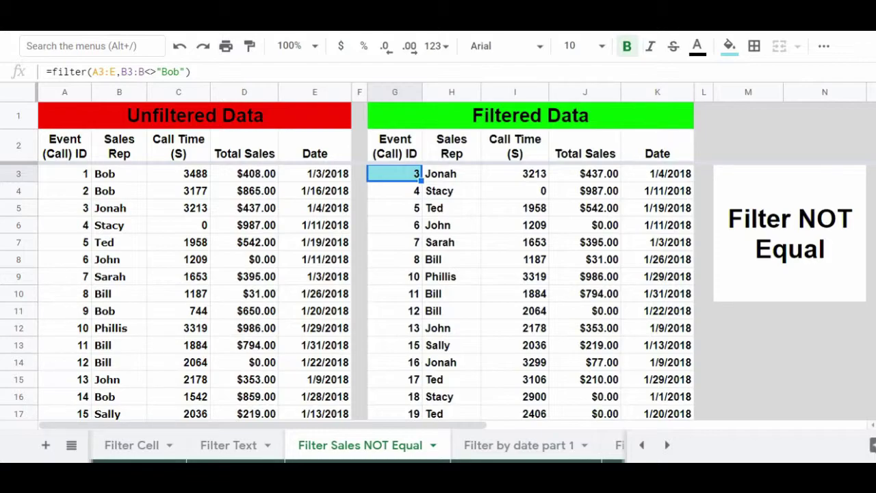
- Scroll down through the non-Bob filtered sales results
scroll(518, 247, "down", 1)
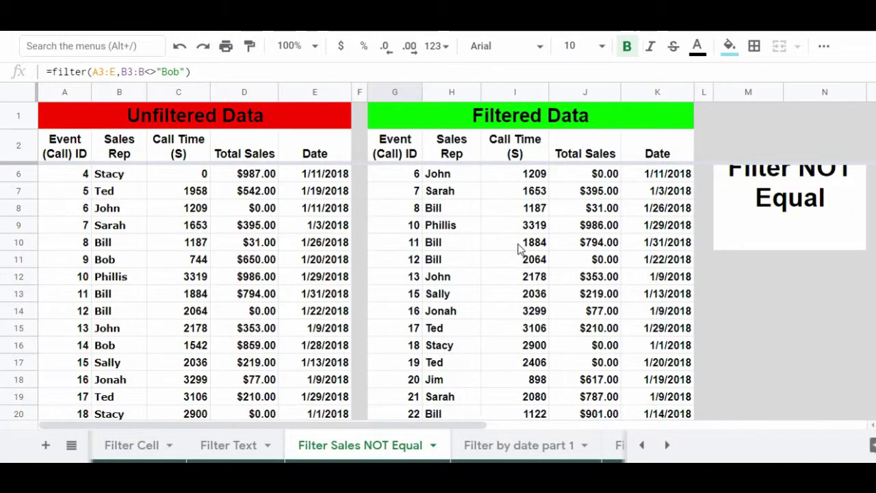
scroll(514, 250, "down", 1)
scroll(510, 254, "down", 1)
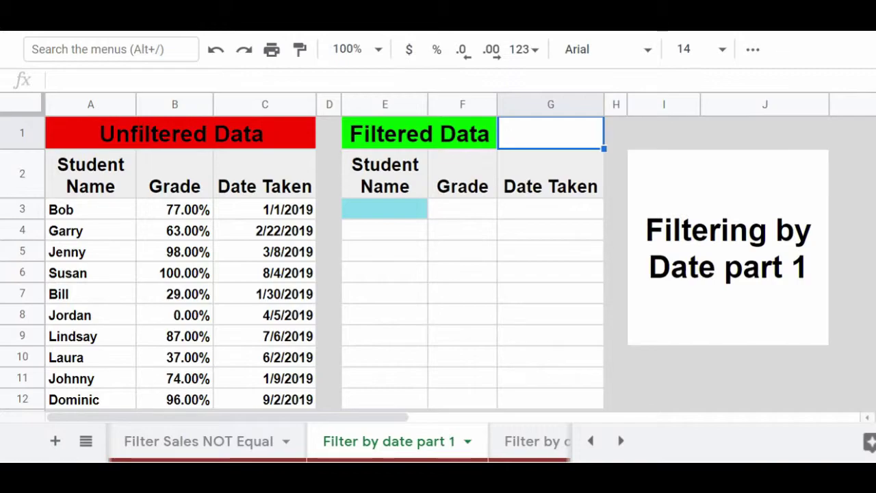
- Enter the cutoff date 6/1/2019 in cell G1
type("6/1/")
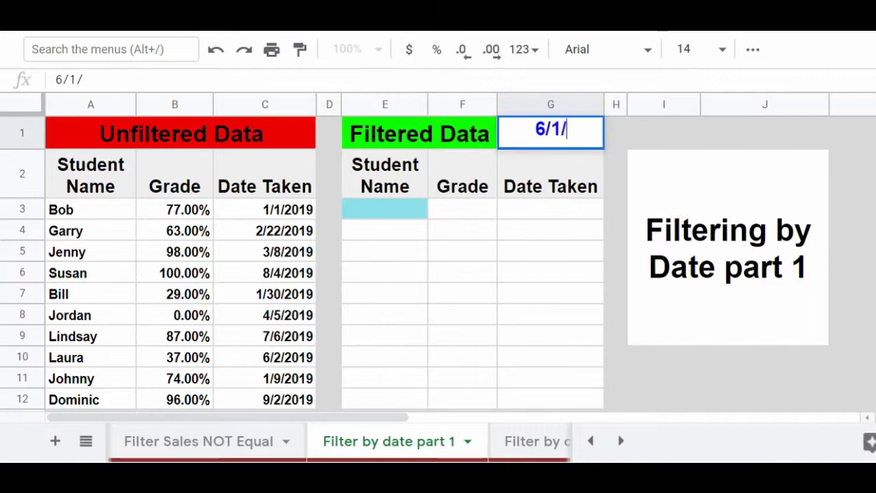
type("2019")
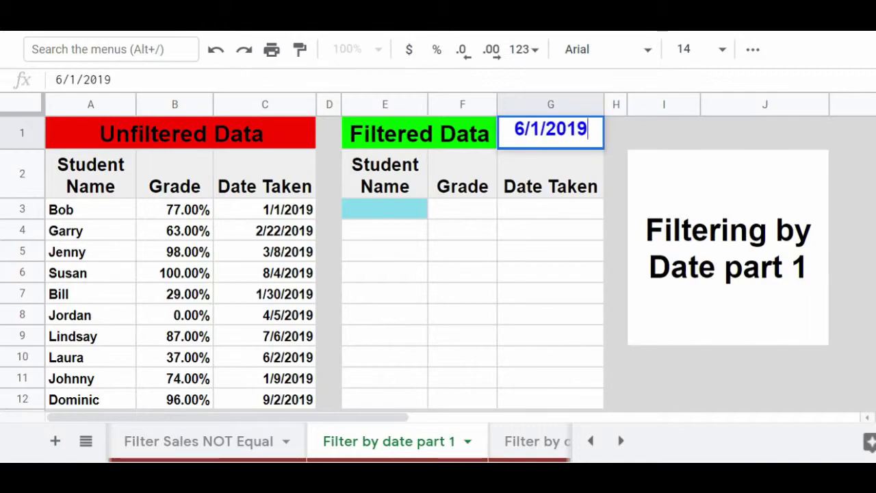
key("Return")
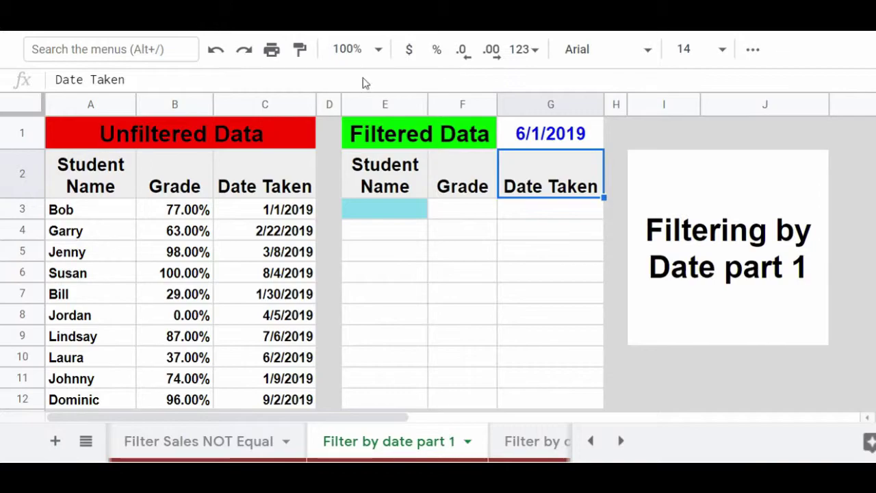
left_click(398, 205)
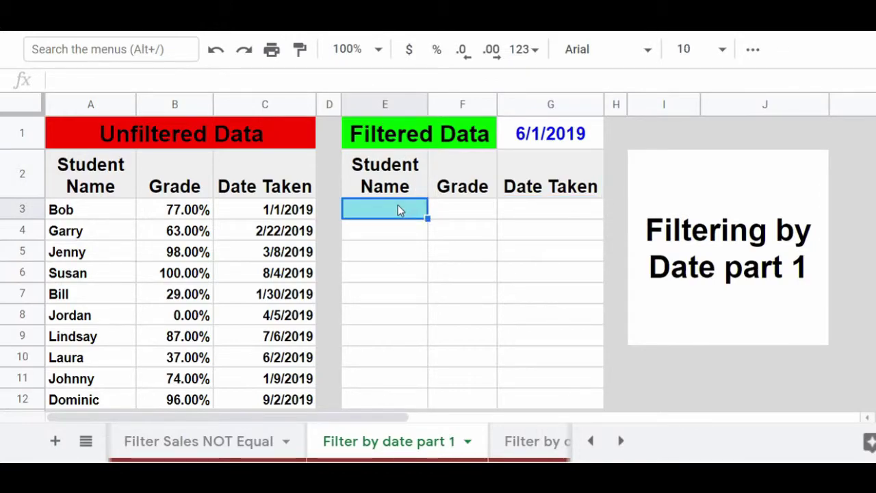
- Enter =filter(A3:C,C3:C<G1) in E3 to list the six students tested before 6/1/2019
type("=")
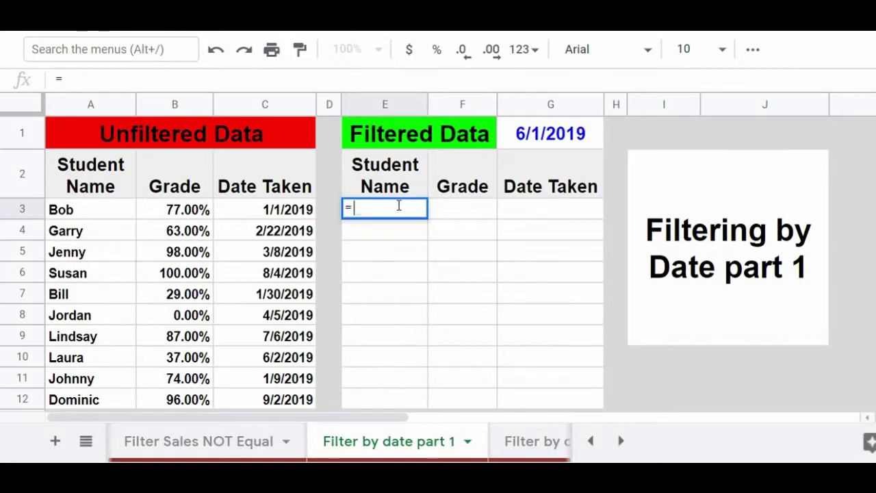
type("filter(")
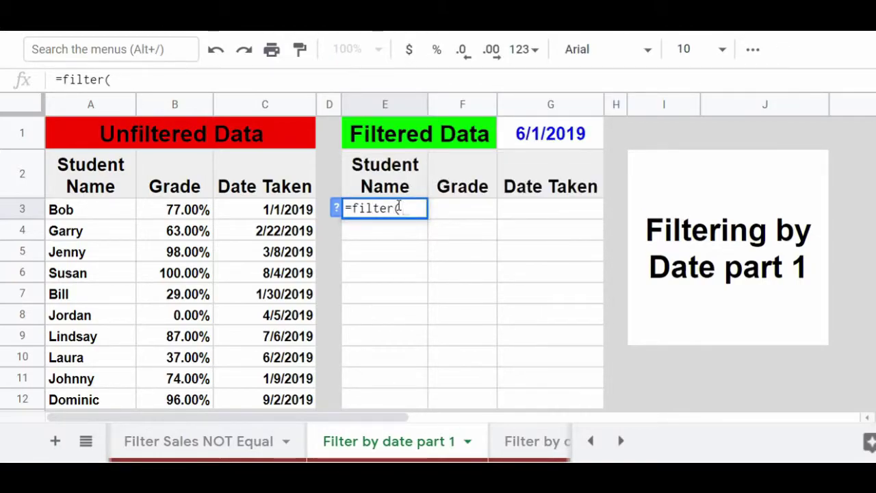
type("a3:c")
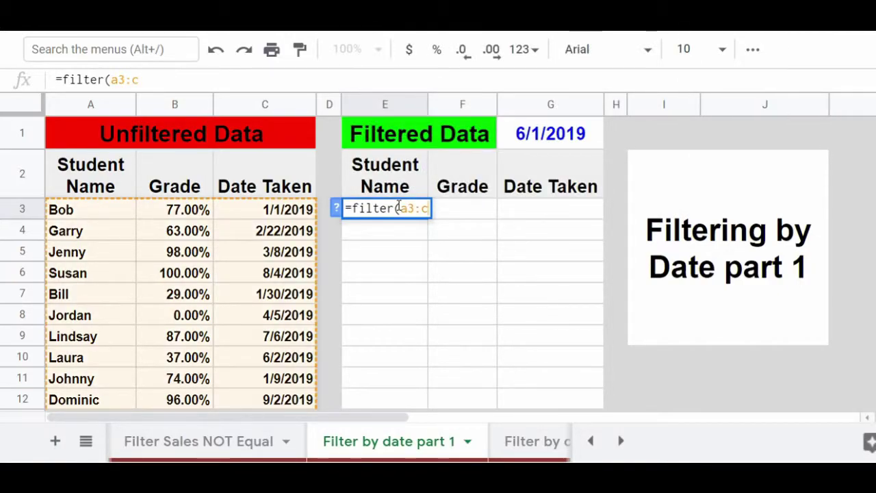
type(",")
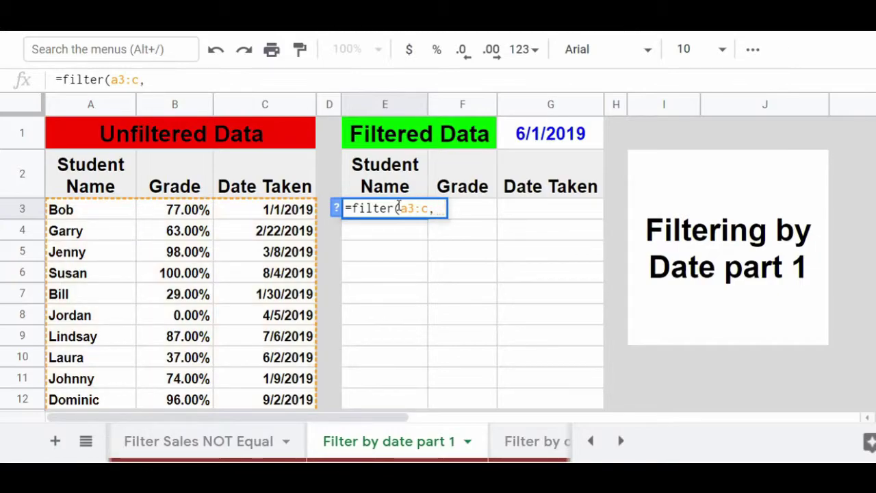
type("c3")
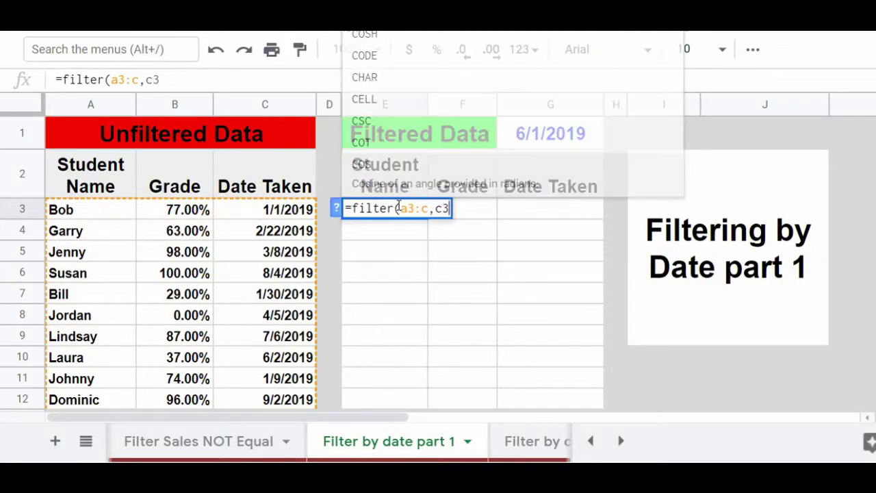
type(":c<")
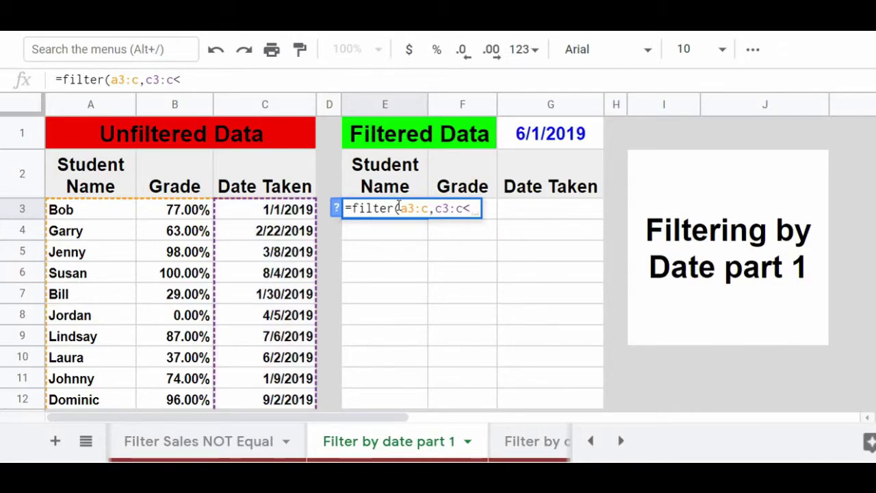
type("g1")
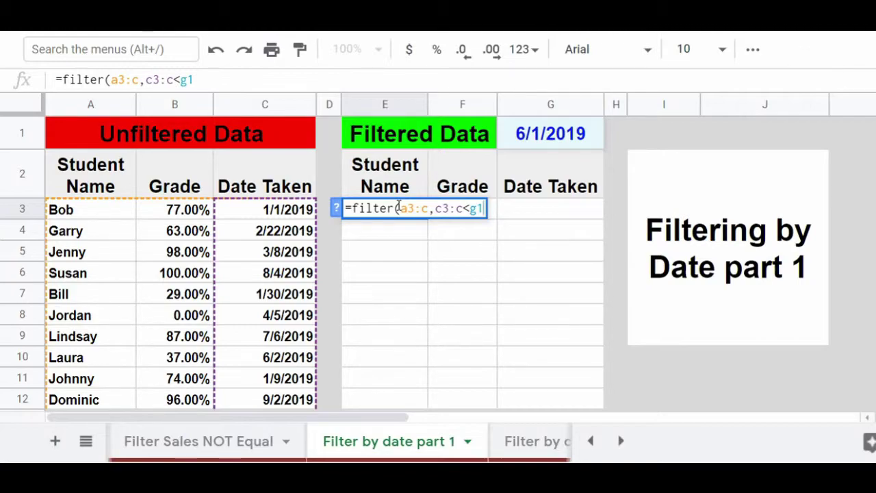
type(")")
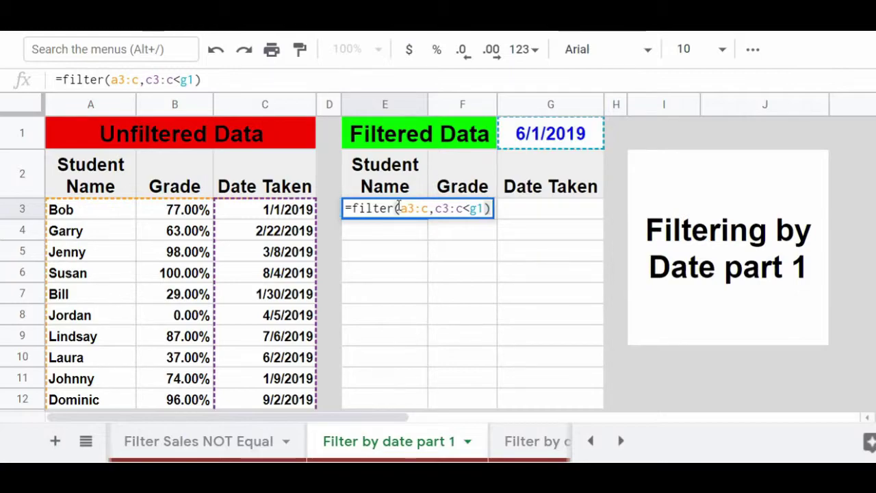
key("Return")
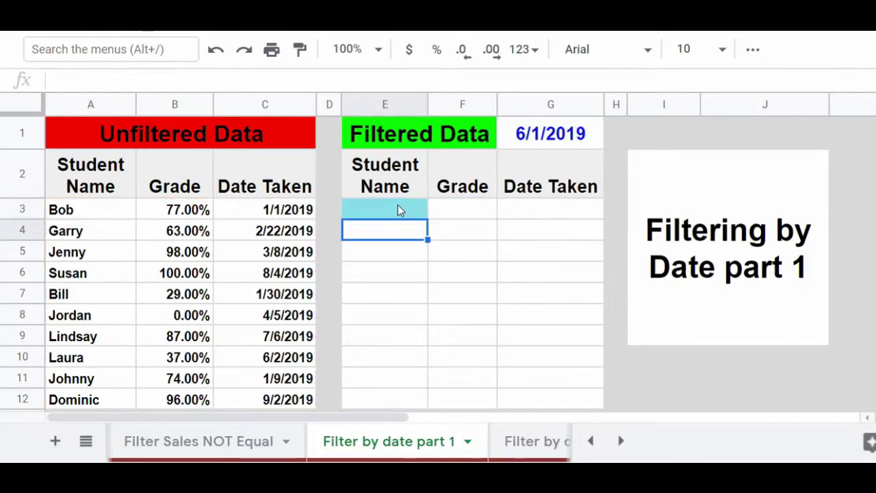
left_click(400, 209)
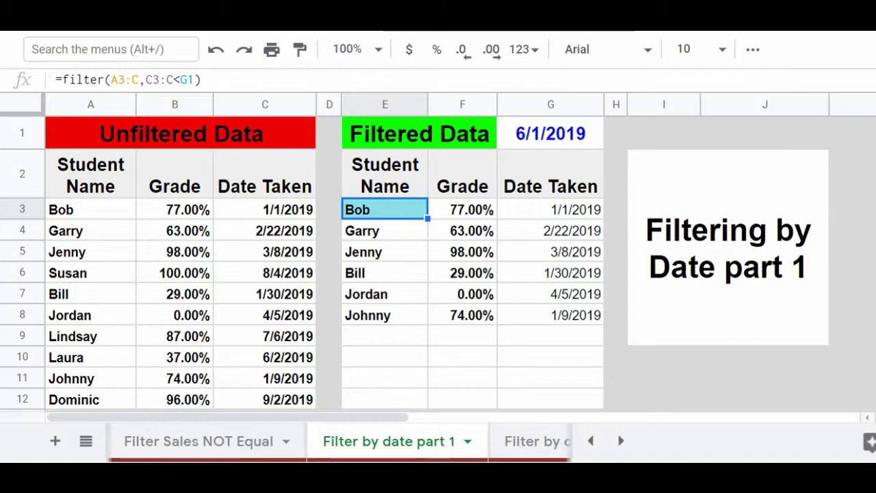
- Move to the 'Filter by date part 2' sheet tab
key("ctrl+shift+Page_Down")
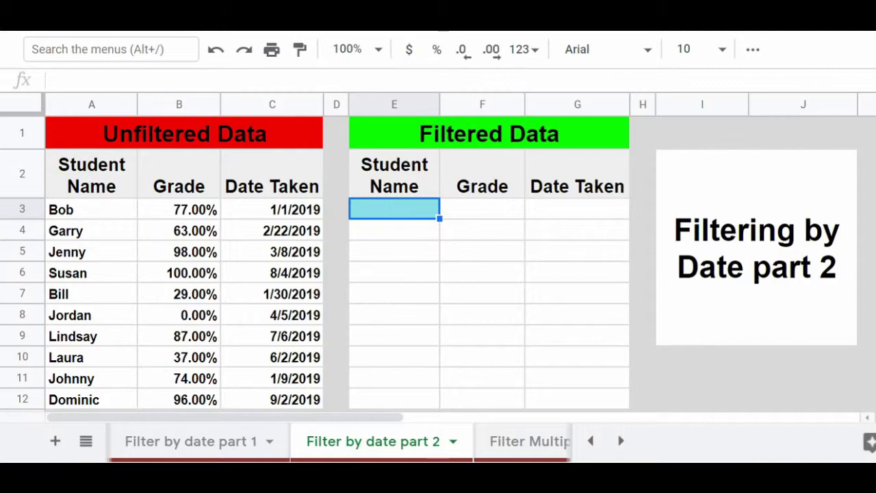
- Enter =filter(a3:c,c3:c<date(2019,6,1)) in E3 to list students tested before 6/1/2019
type("=filter(")
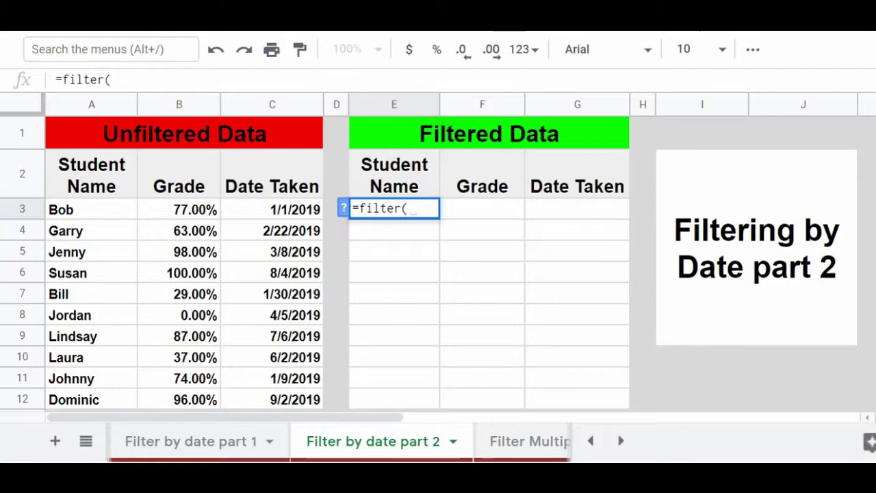
type("a")
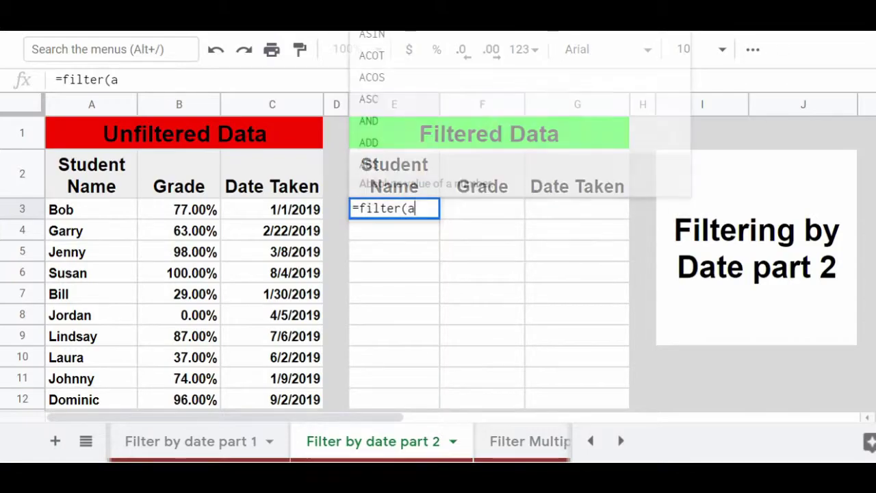
type("3:")
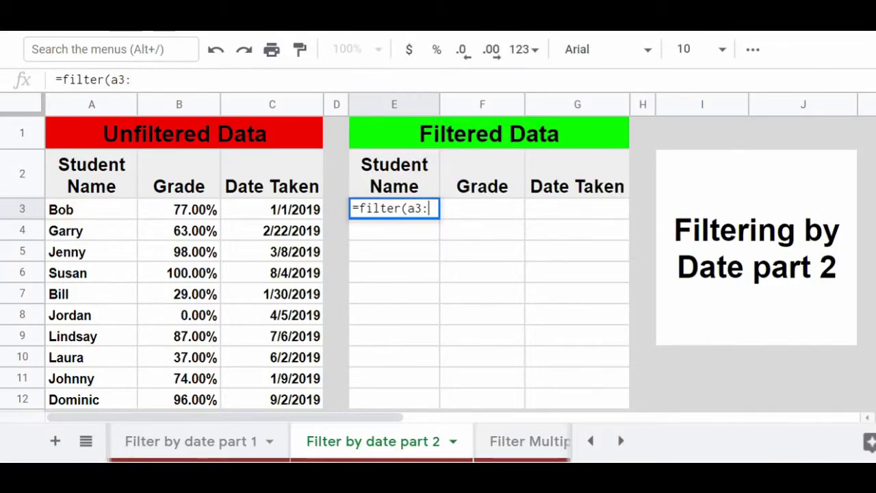
type("c,")
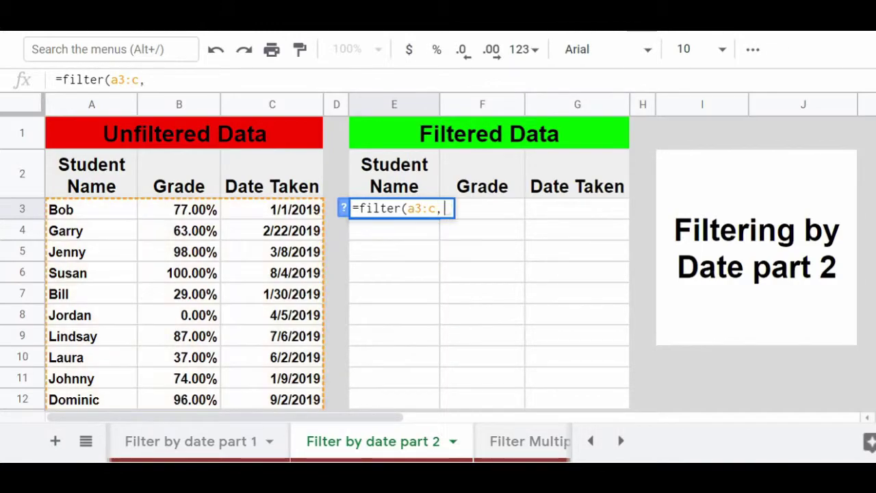
type("c3")
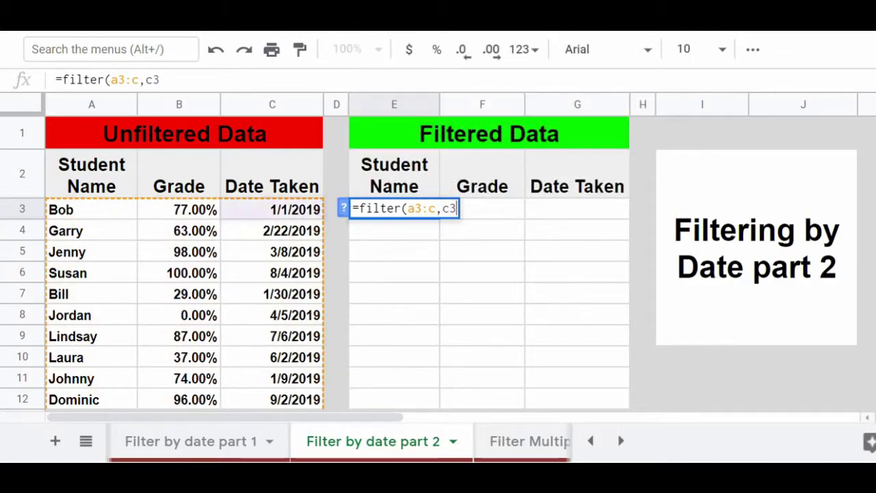
type(":c")
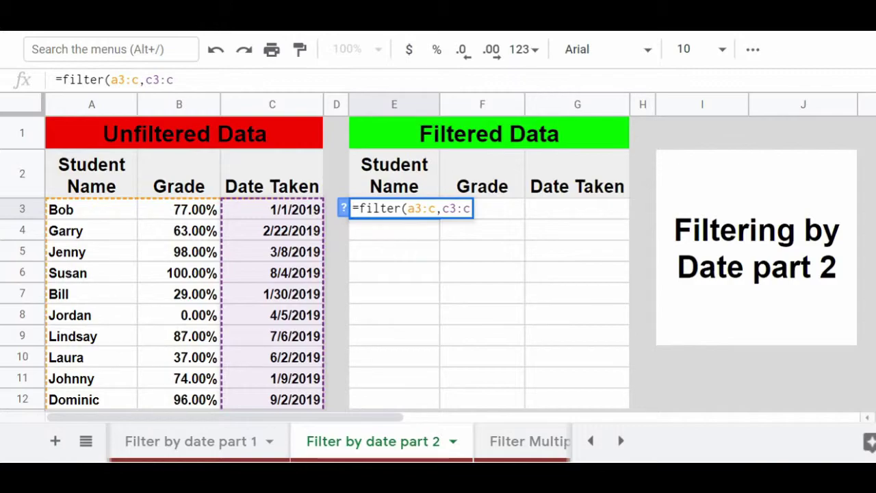
type("<")
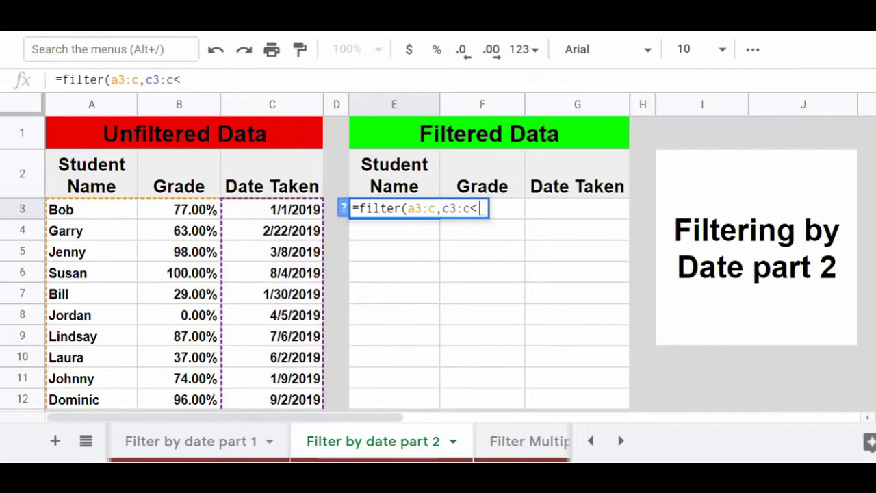
type("date")
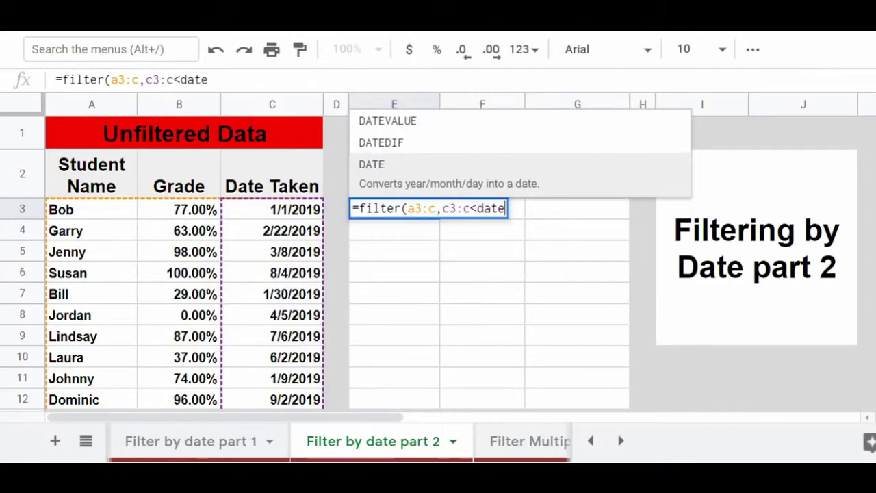
type("(")
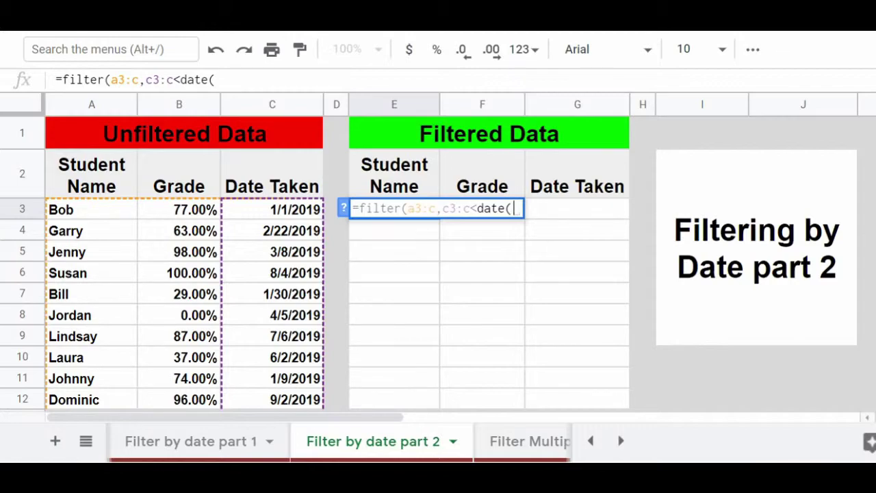
type("2019")
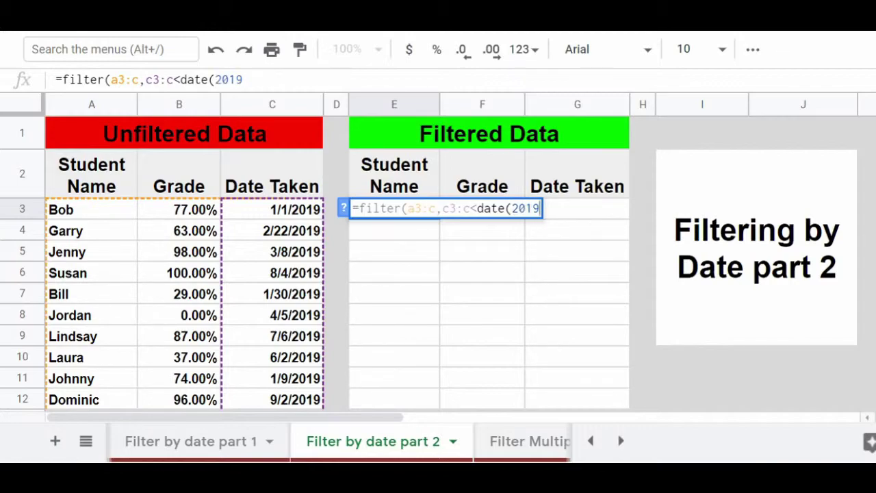
type(", ")
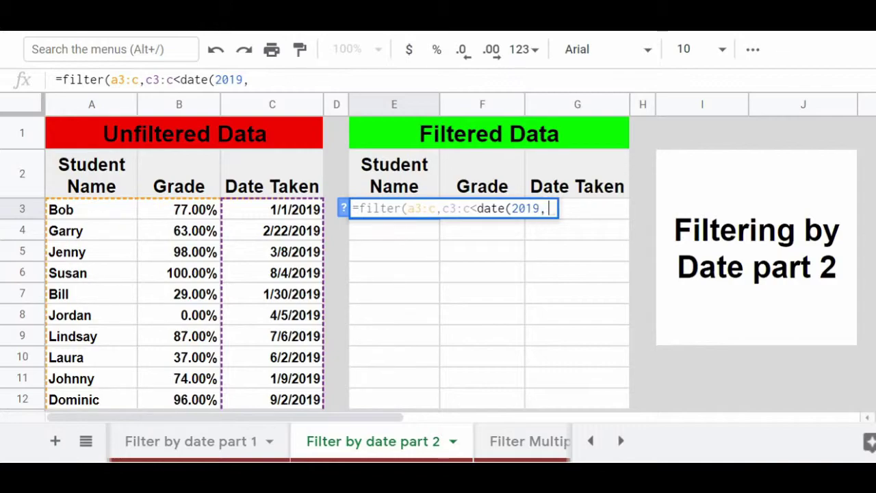
type("6,")
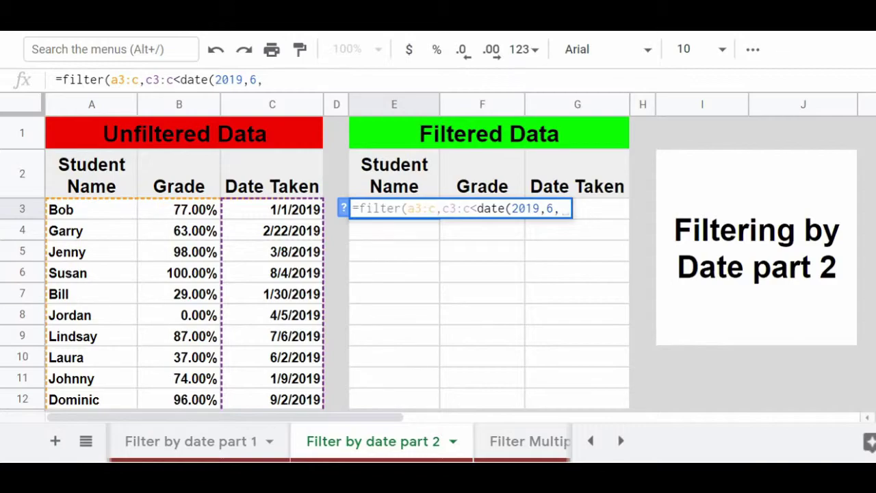
type("1)")
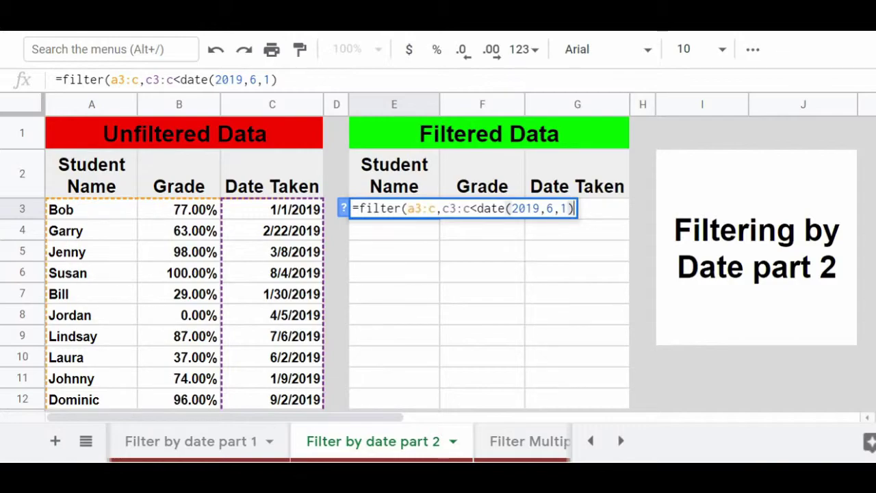
type(")")
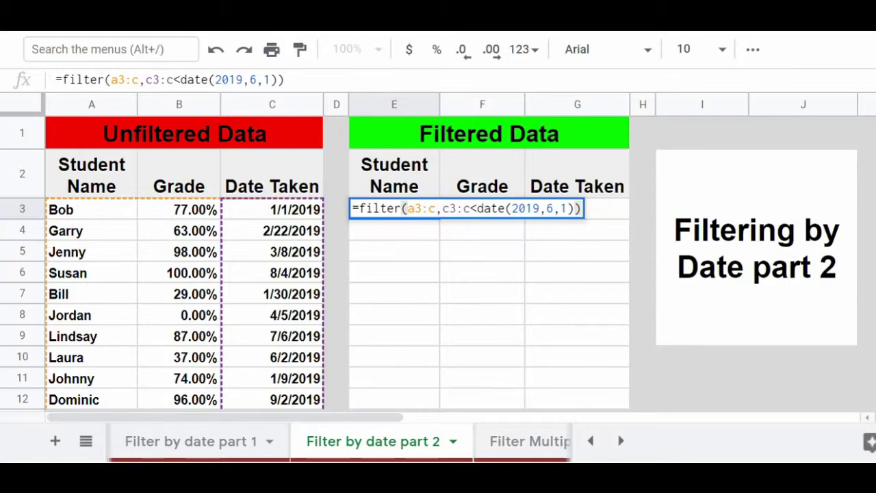
key("Return")
left_click(394, 210)
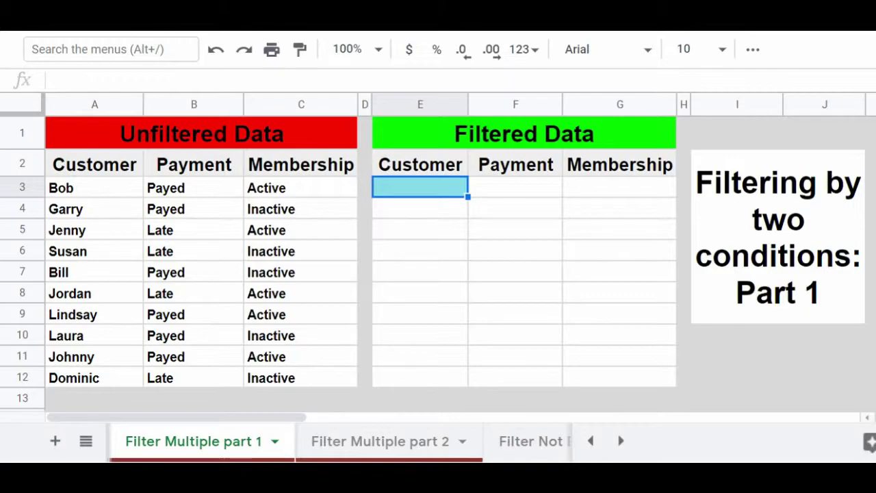
- Enter =filter(a3:c,b3:b="Late",c3:c="Active") in E3 to list Jenny and Jordan
type("=filter")
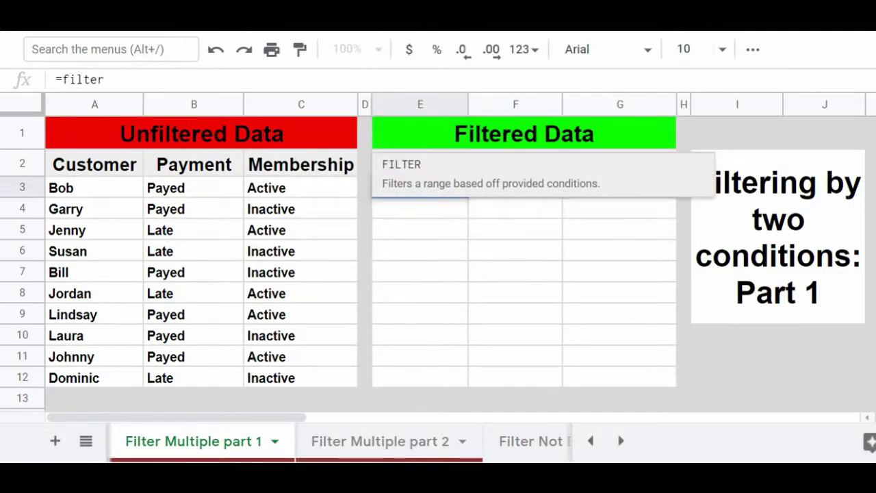
type("(a3:c")
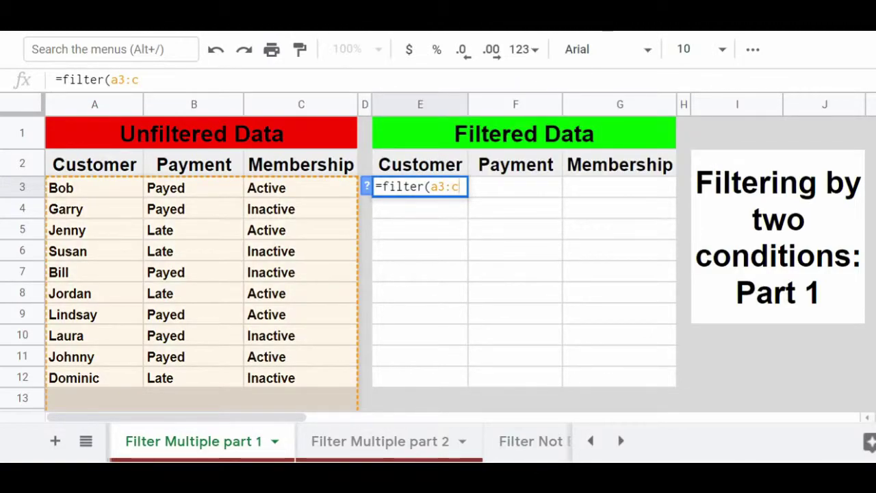
type(",")
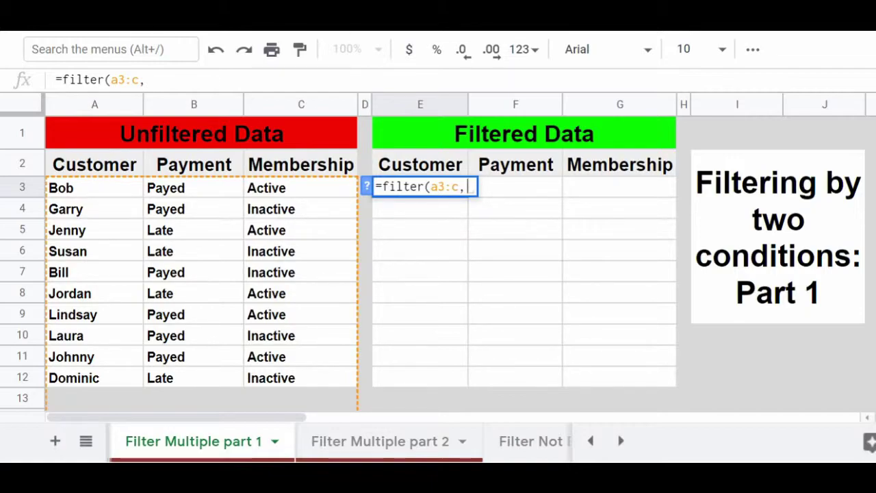
type("b3:b=")
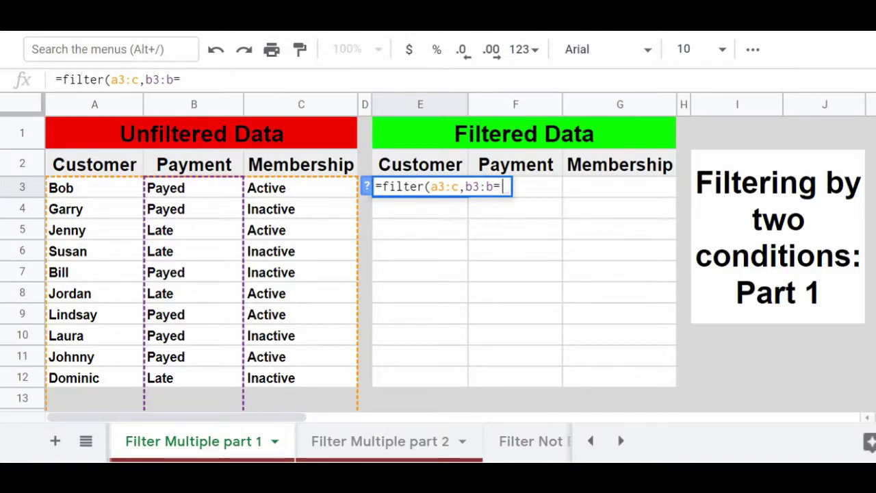
type("\"Late\"")
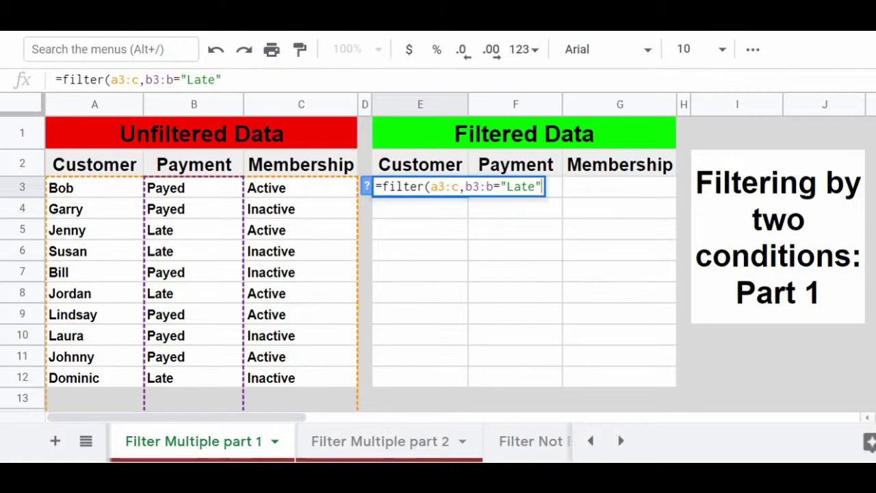
type(", c3:c=\"Active\")")
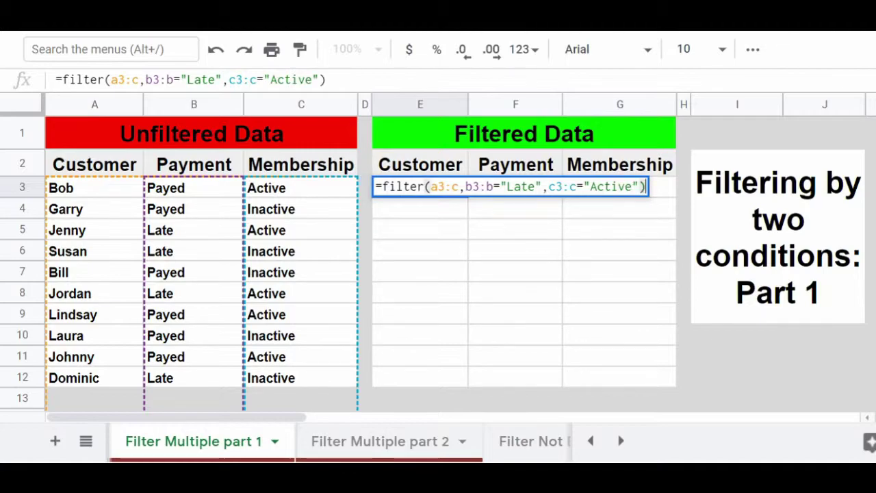
key("Return")
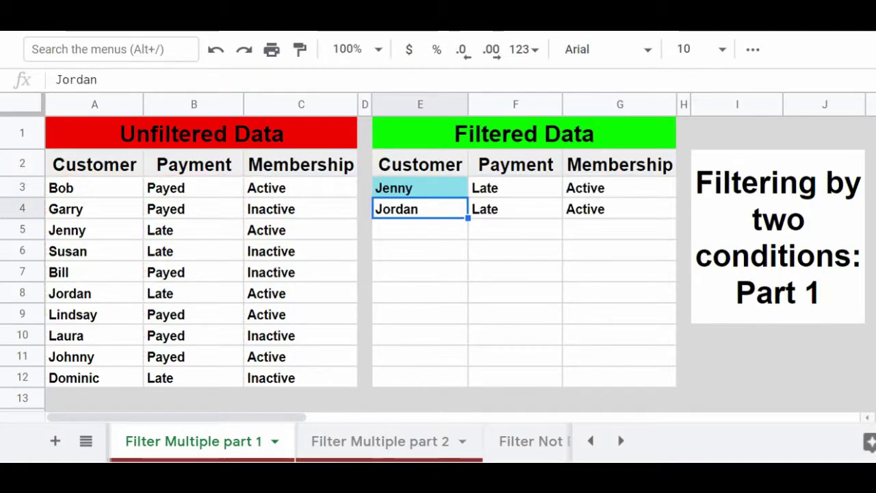
- Reselect E3 to show its formula, then move to the 'Filter Multiple part 2' tab
left_click(419, 187)
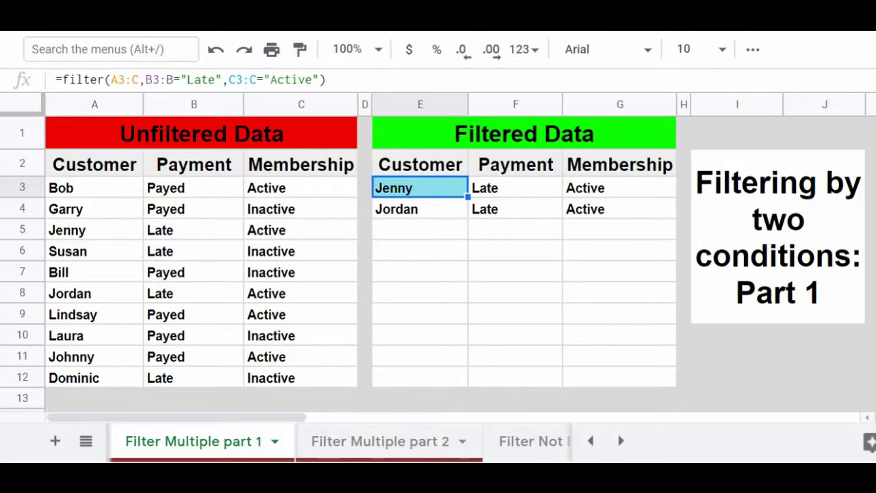
key("ctrl+shift+Page_Down")
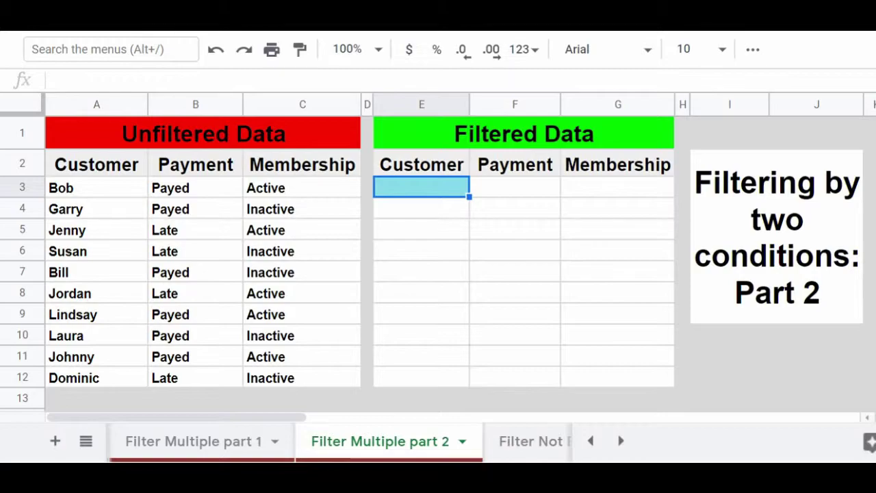
- Enter =filter(a3:c,(b3:b="Late")+(c3:c="Active")) in E3, listing seven Late-or-Active customers
type("=filter")
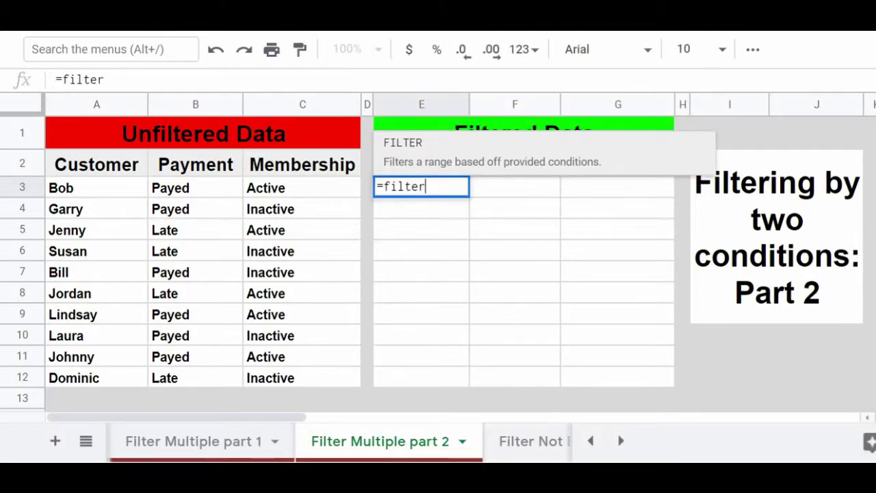
type("(a")
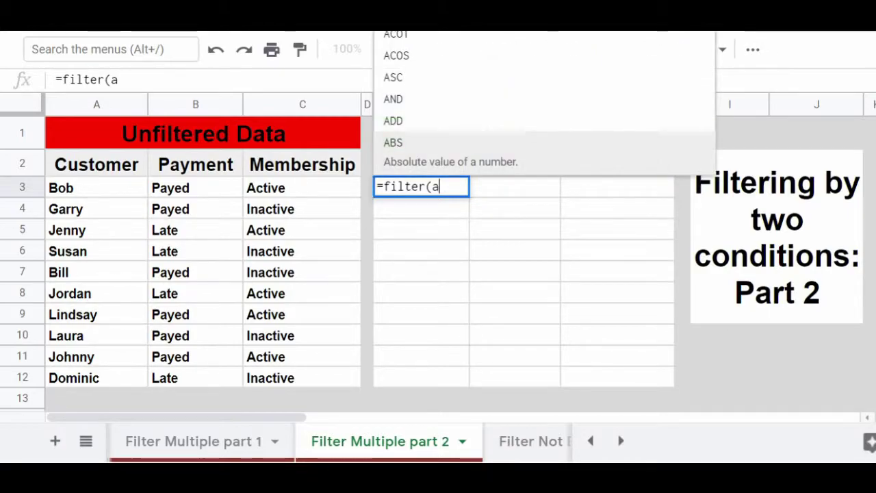
type("3:c")
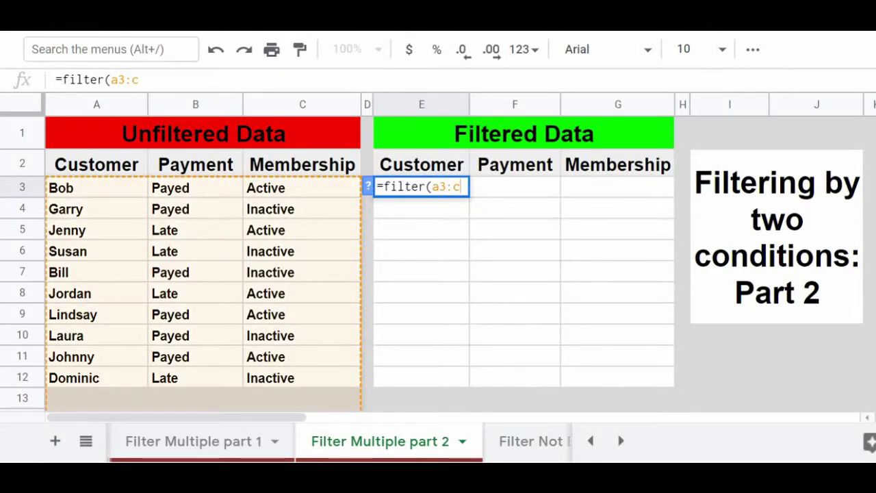
type(",")
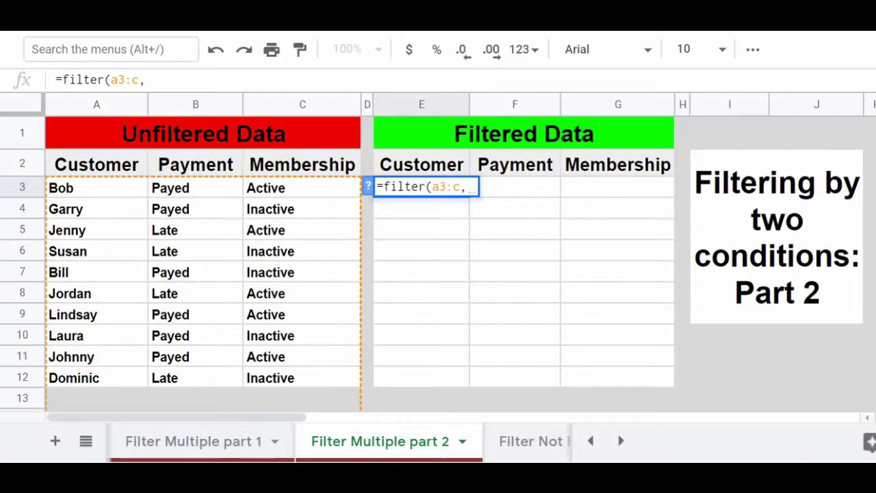
type("(")
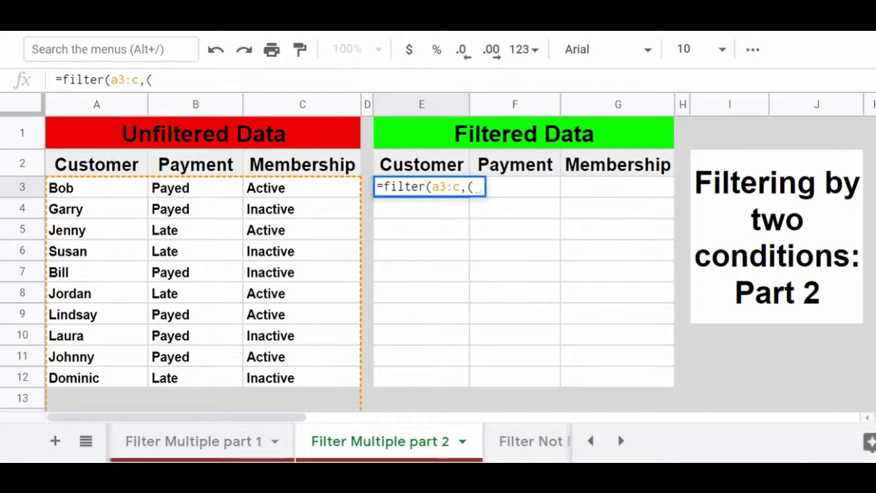
type("b3")
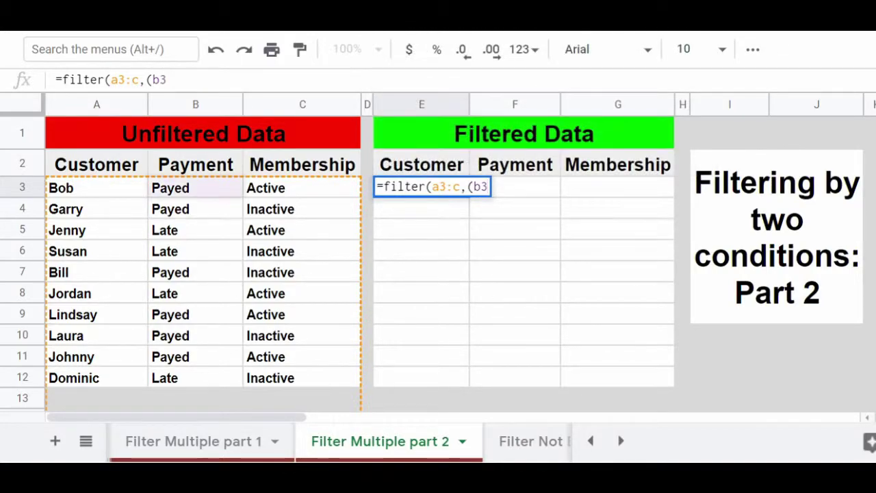
type(":b")
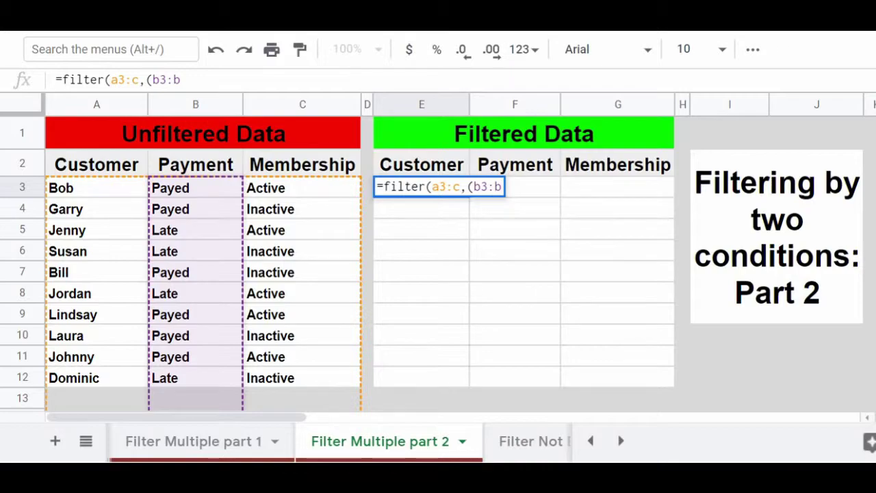
type("=\"Late\"")
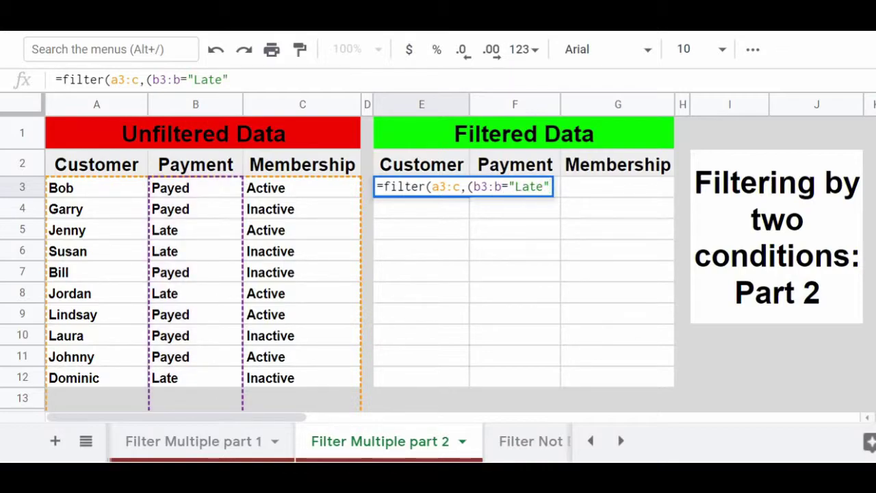
type(")")
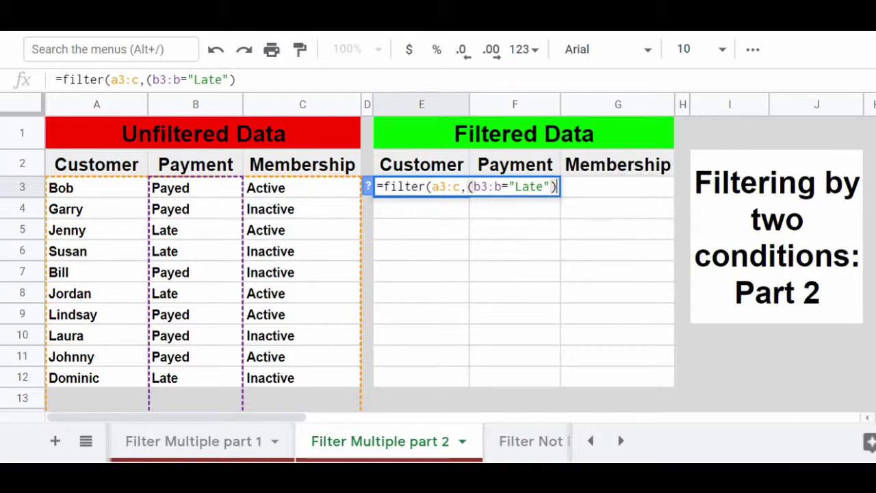
type("+")
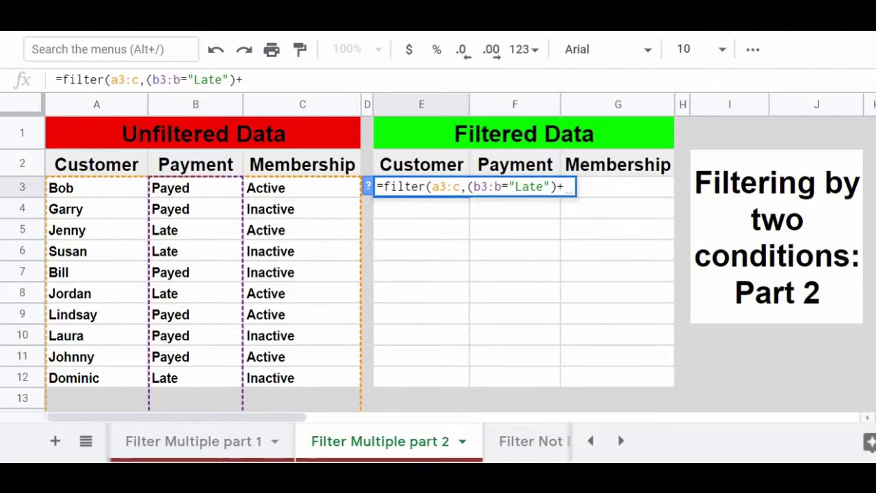
type("(")
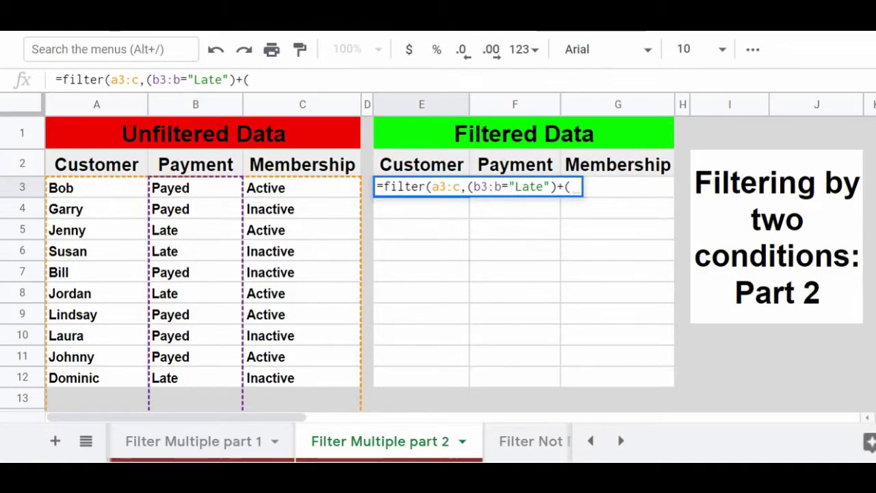
type("c3")
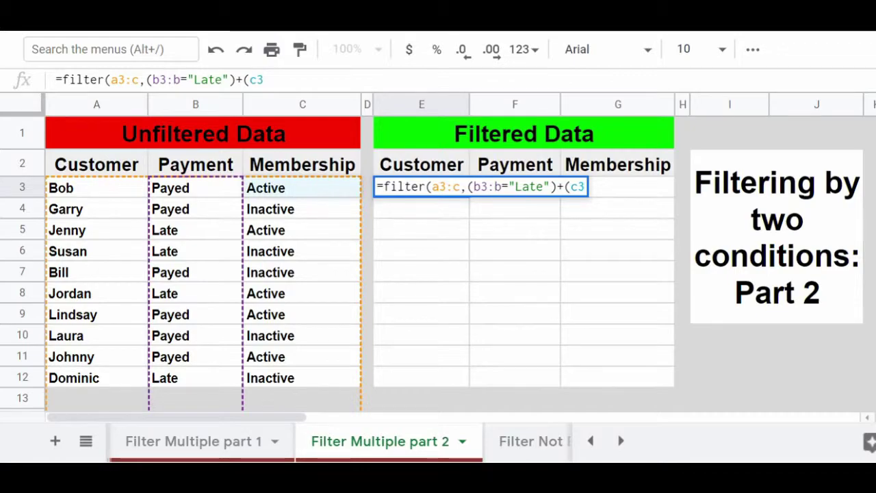
type(":c=")
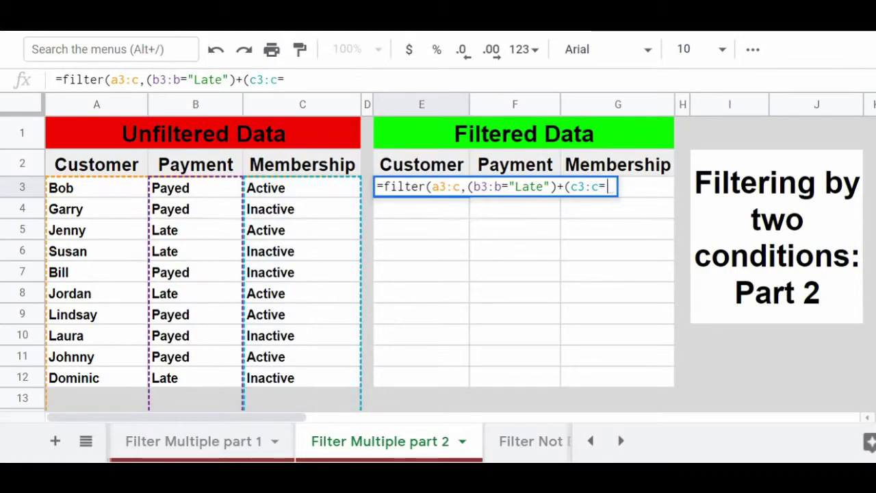
type("\"Act")
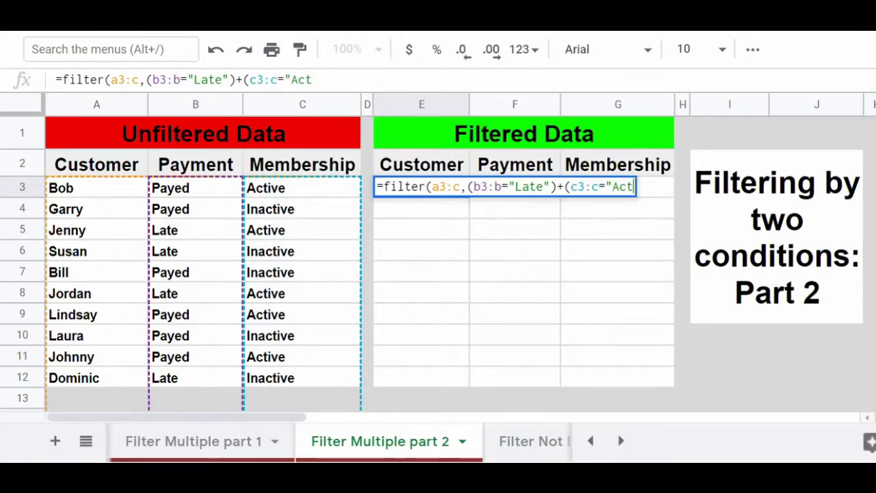
type("ive\"")
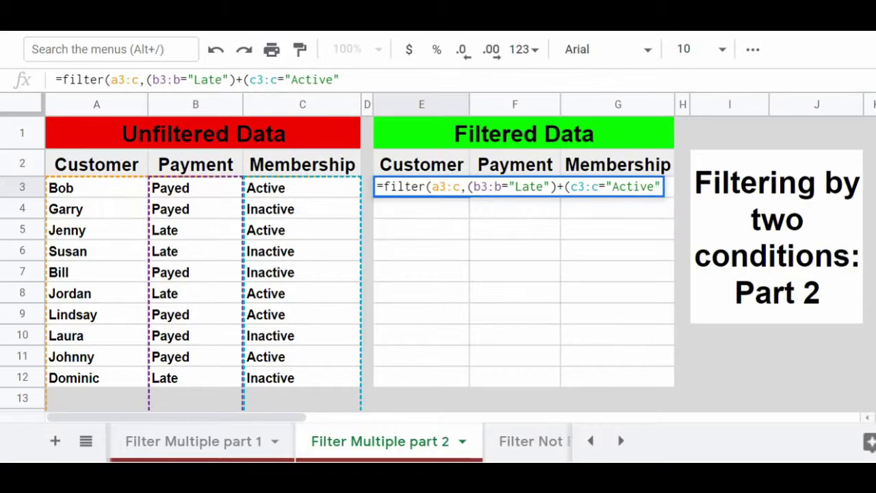
type(")")
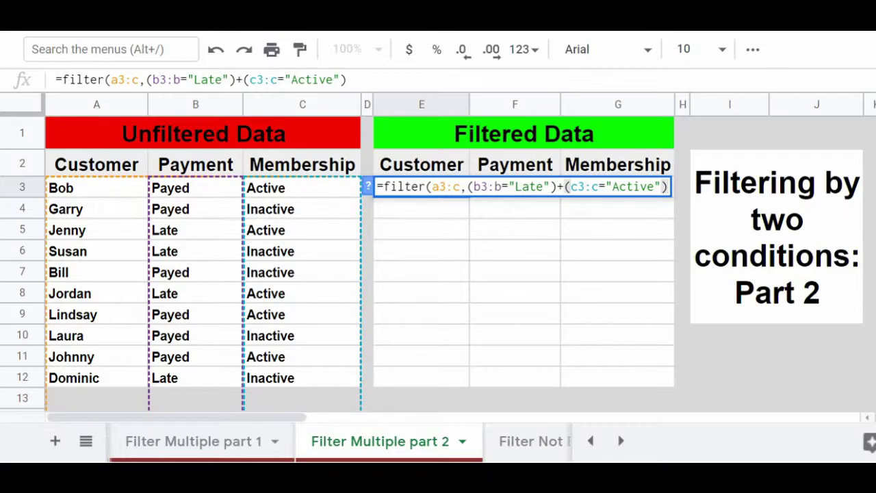
type(")")
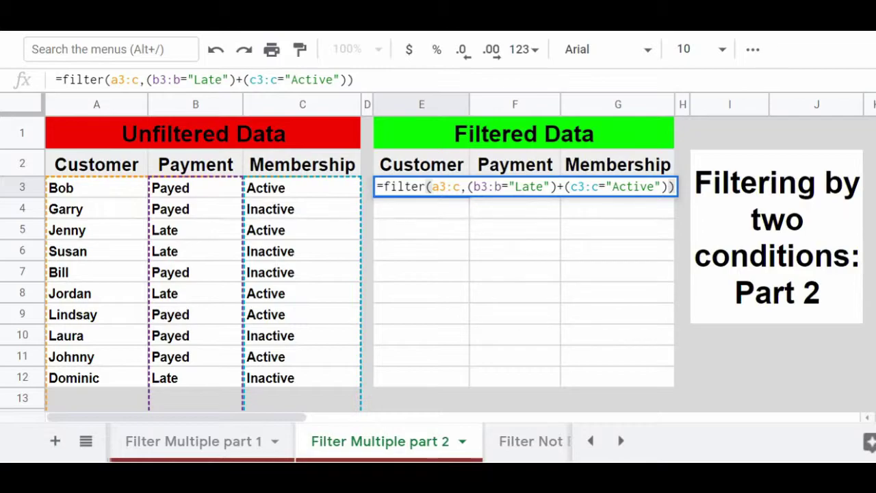
key("Return")
left_click(421, 188)
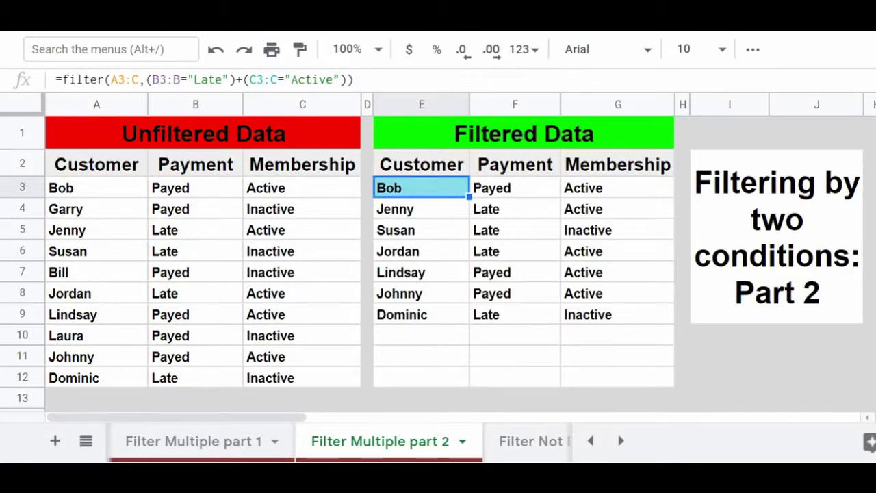